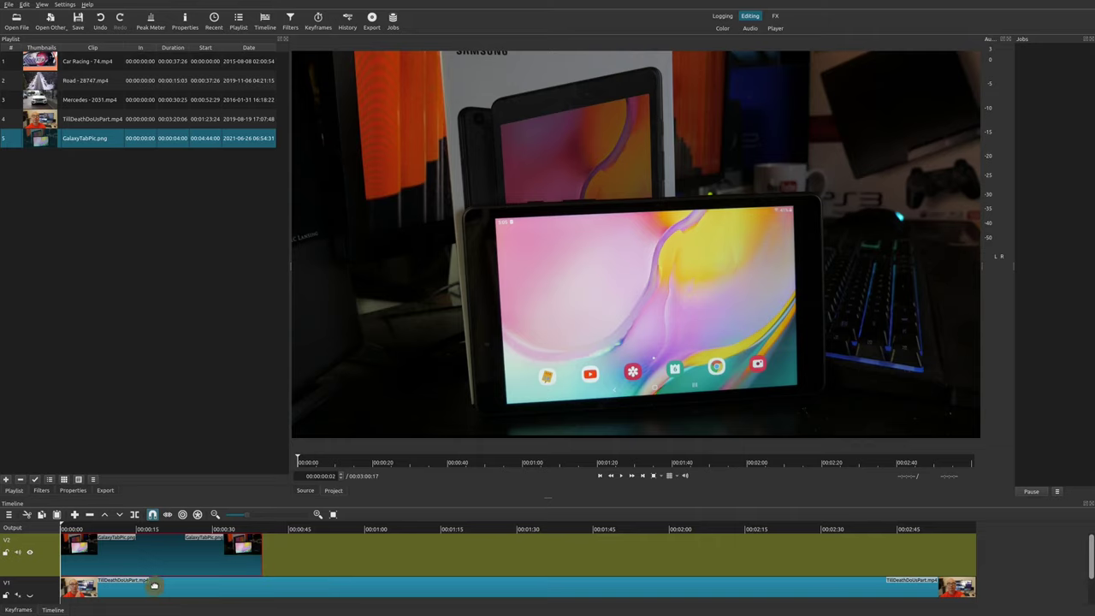
# Scrub the playhead past 00:00:11:18 and 00:00:16:10, settling at 00:00:04:19 in the image clip
pyautogui.click(121, 533)
pyautogui.click(143, 532)
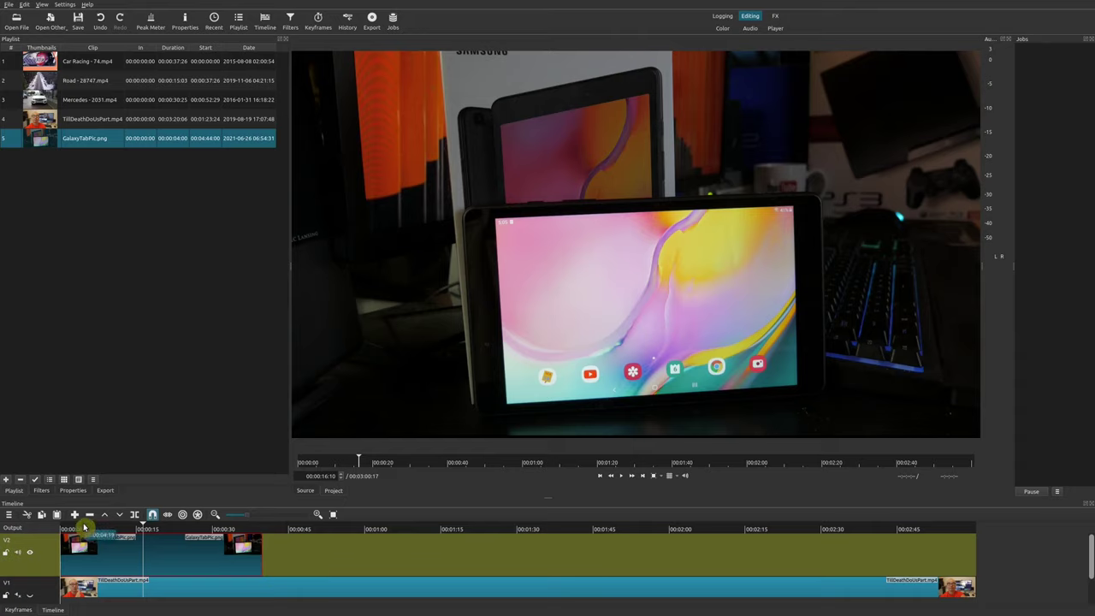
pyautogui.click(83, 529)
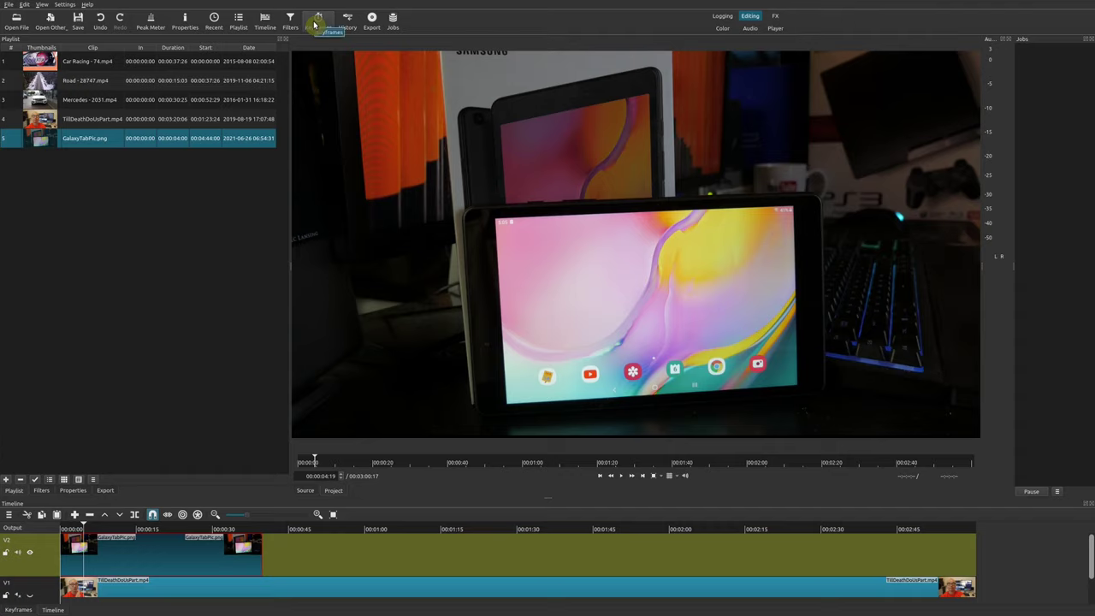
pyautogui.click(15, 610)
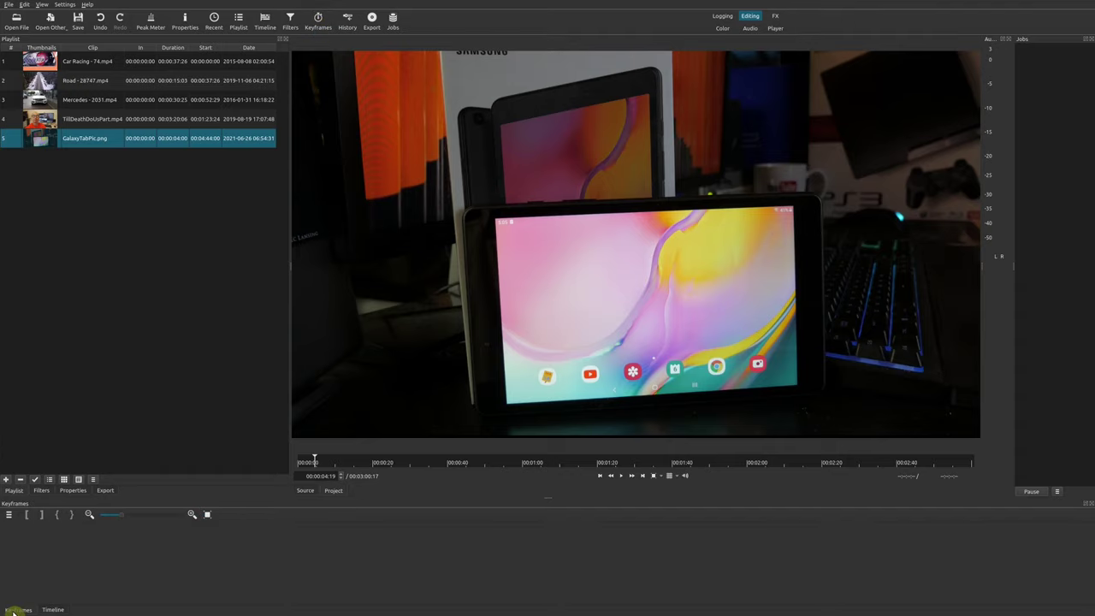
pyautogui.click(53, 610)
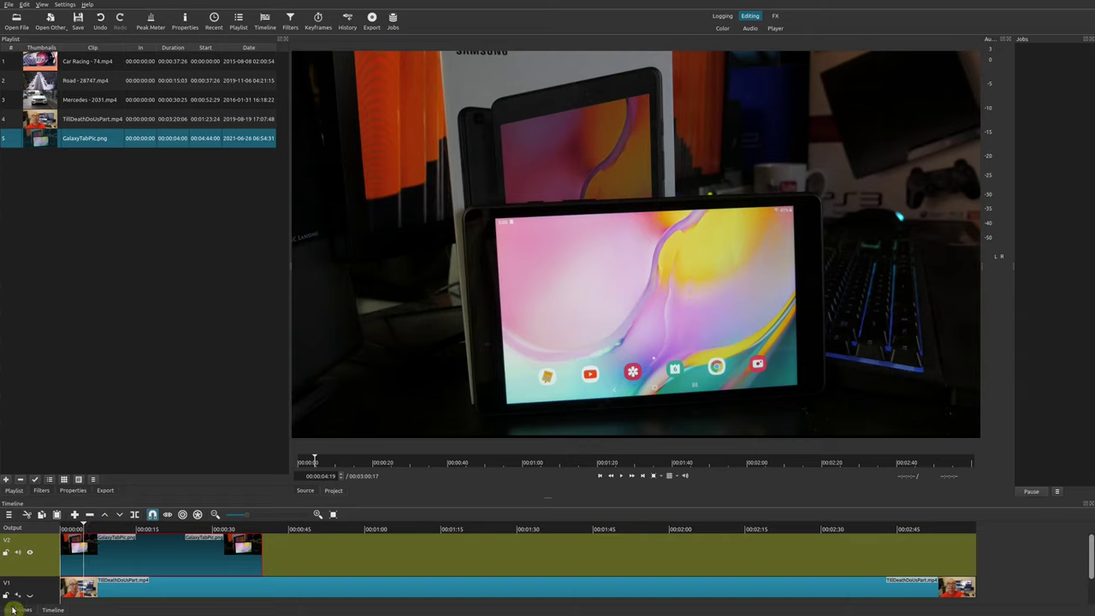
pyautogui.click(42, 7)
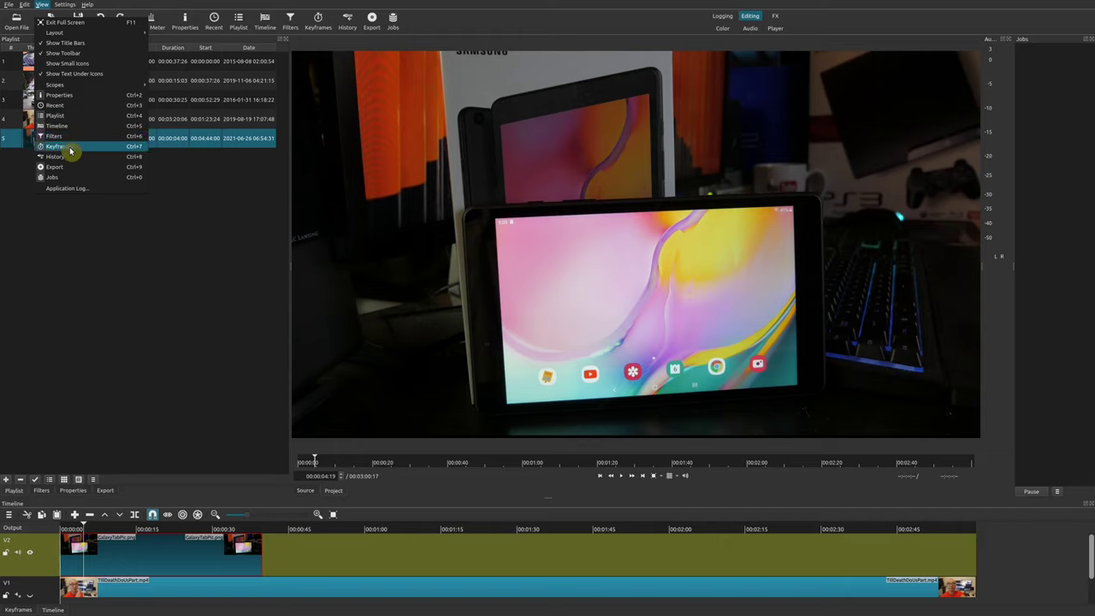
pyautogui.click(237, 397)
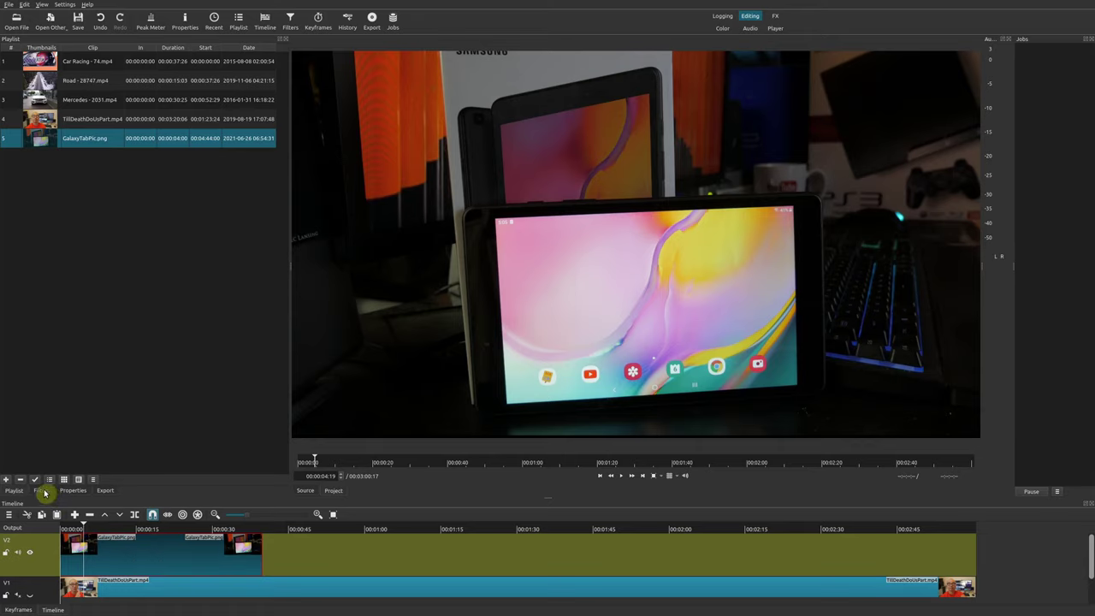
# Search the filters for 'size' and apply Size, Position & Rotate to GalaxyTabPic.png
pyautogui.click(45, 492)
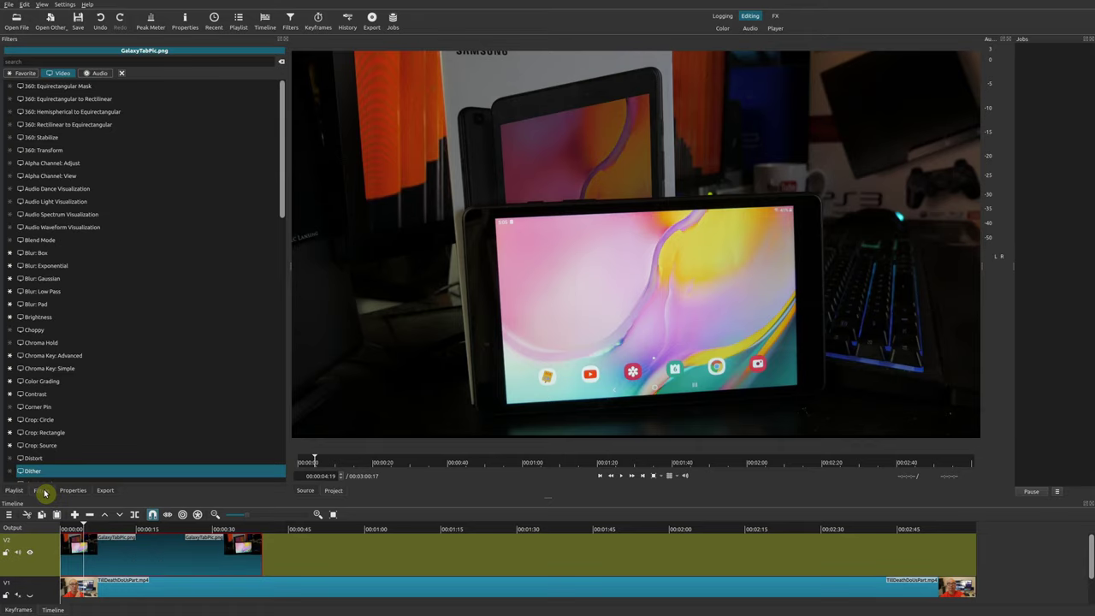
pyautogui.click(43, 59)
pyautogui.write('size')
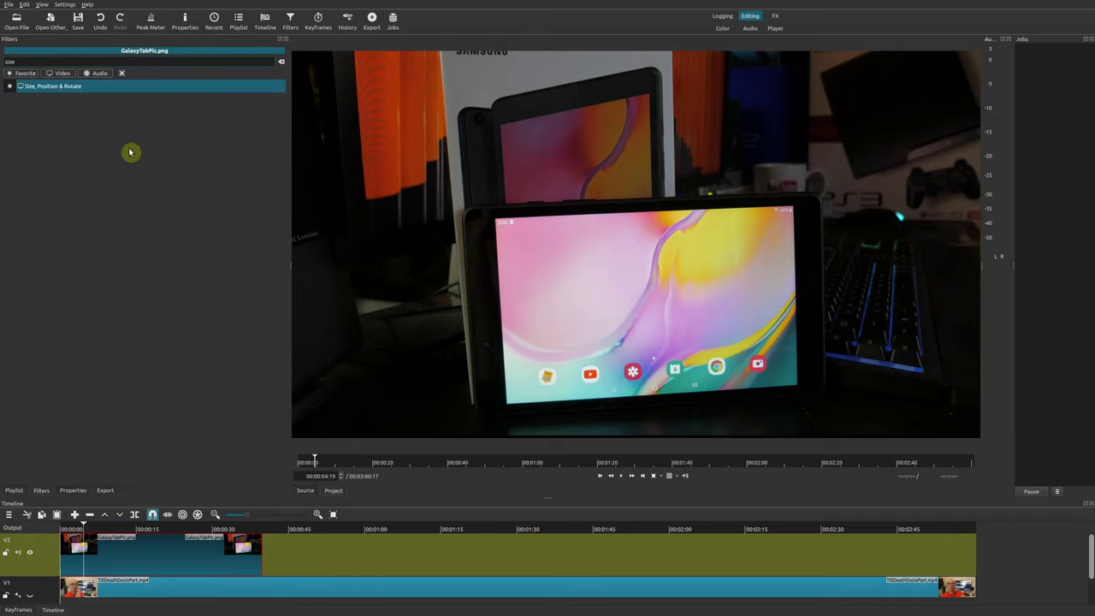
pyautogui.click(84, 89)
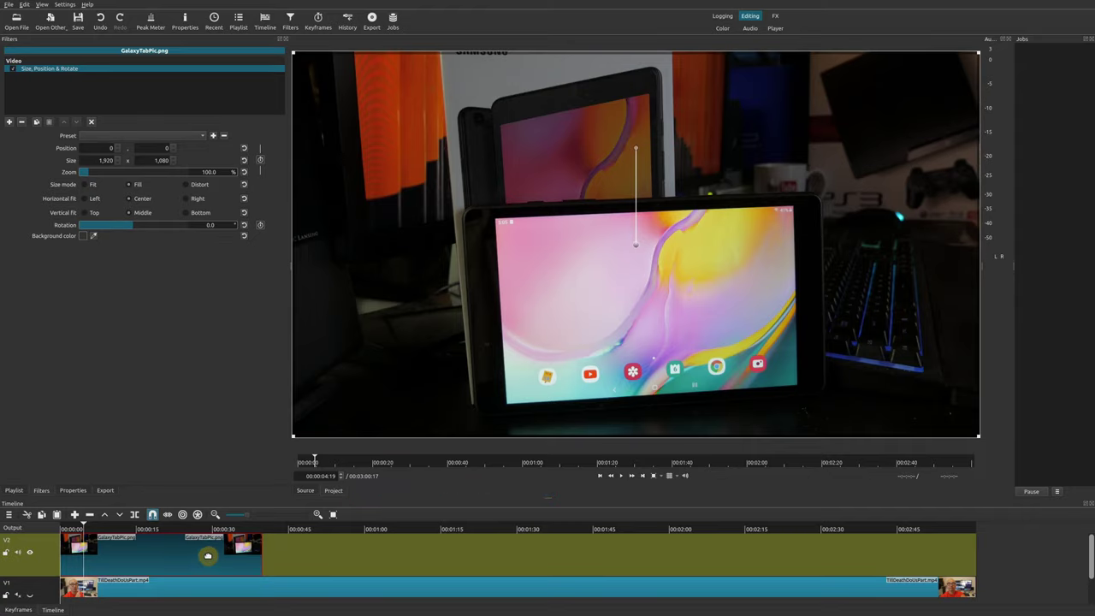
# Dock the Keyframes panel beside the timeline at the bottom and bring it to the front
pyautogui.click(18, 610)
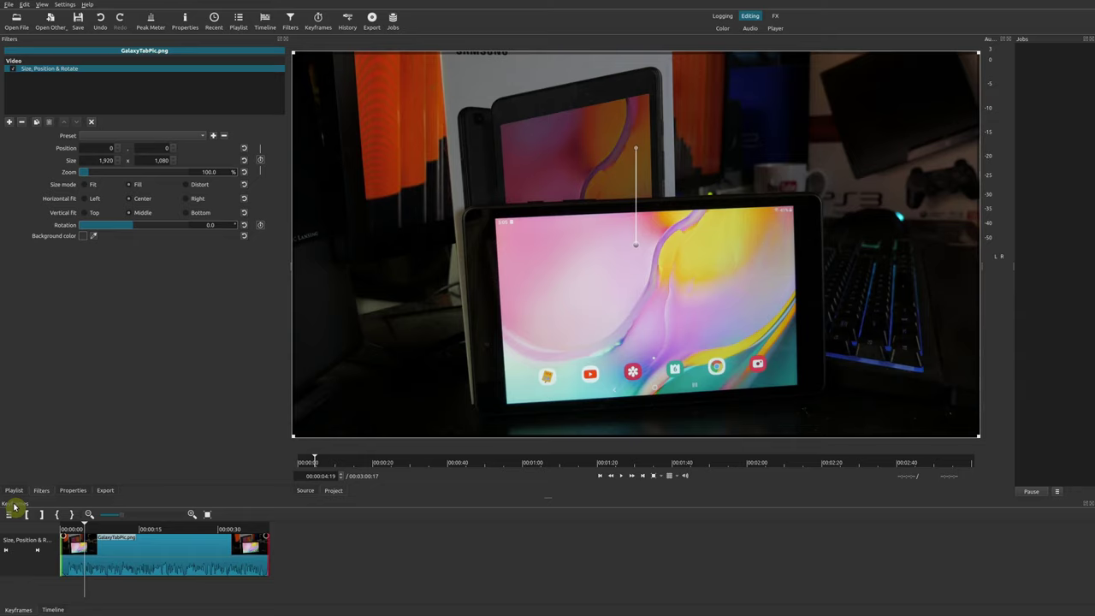
pyautogui.moveTo(14, 506); pyautogui.dragTo(402, 550)
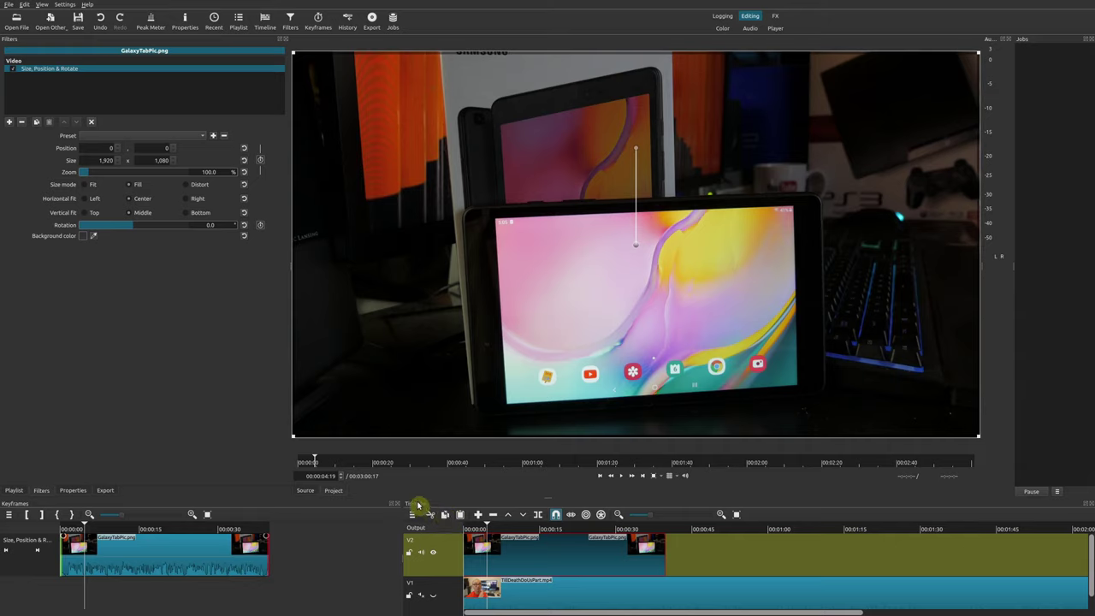
pyautogui.moveTo(417, 505); pyautogui.dragTo(19, 610)
pyautogui.click(50, 610)
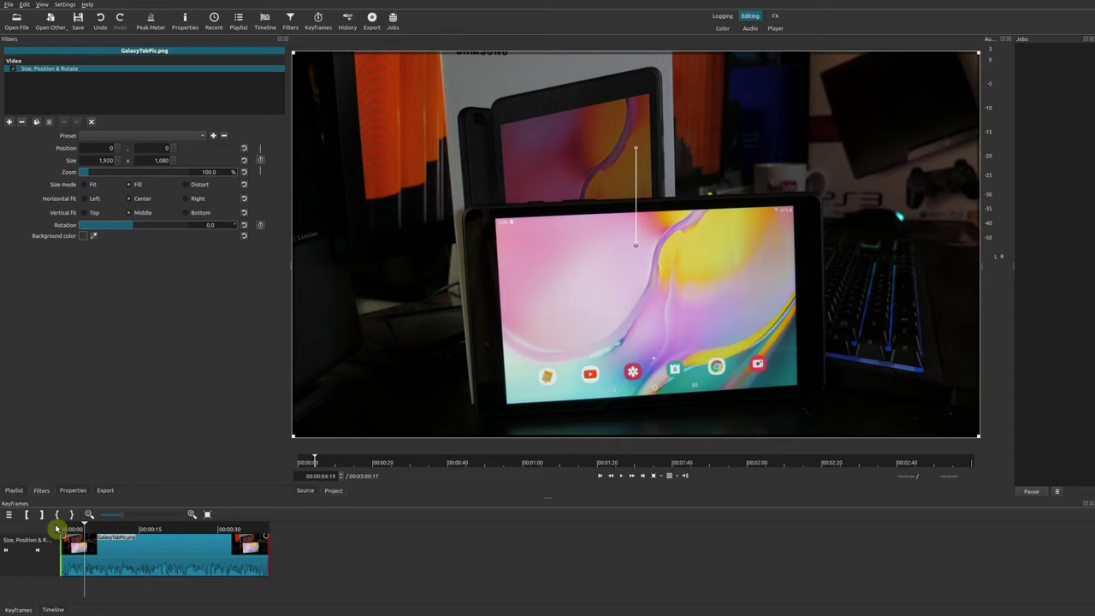
# Move the playhead from the clip's start to 00:00:39:24 near the image clip's end
pyautogui.click(61, 528)
pyautogui.click(254, 535)
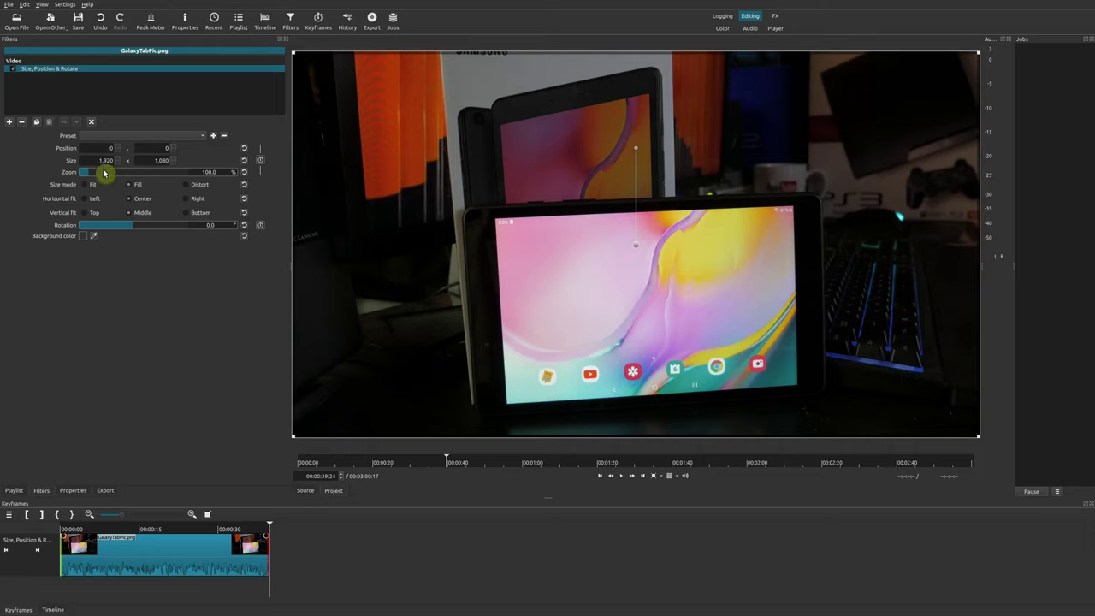
pyautogui.scroll(10, 105, 174)
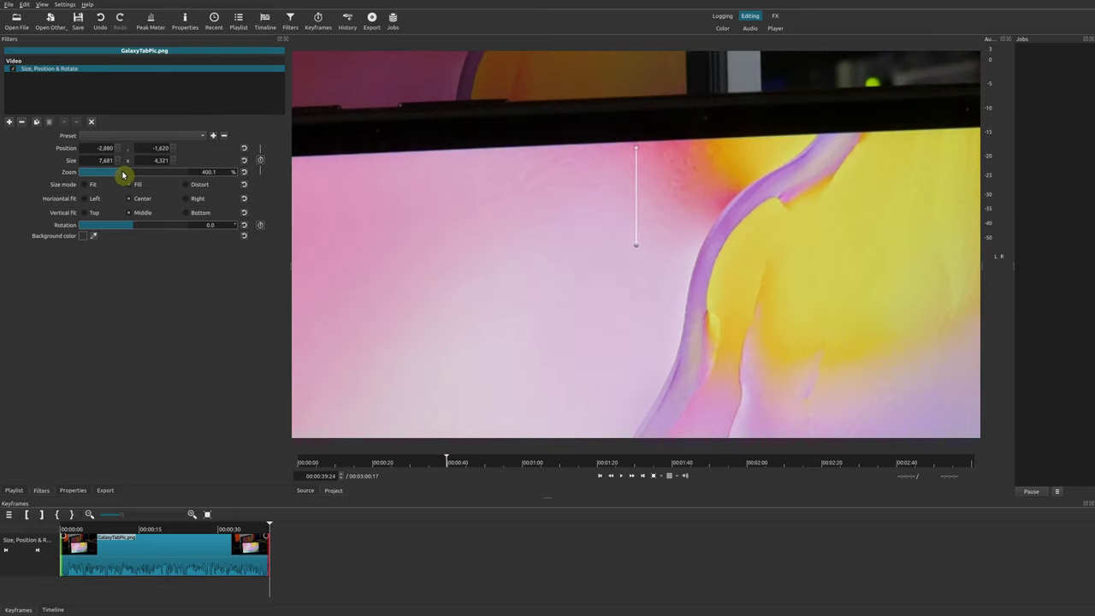
pyautogui.scroll(-10, 97, 176)
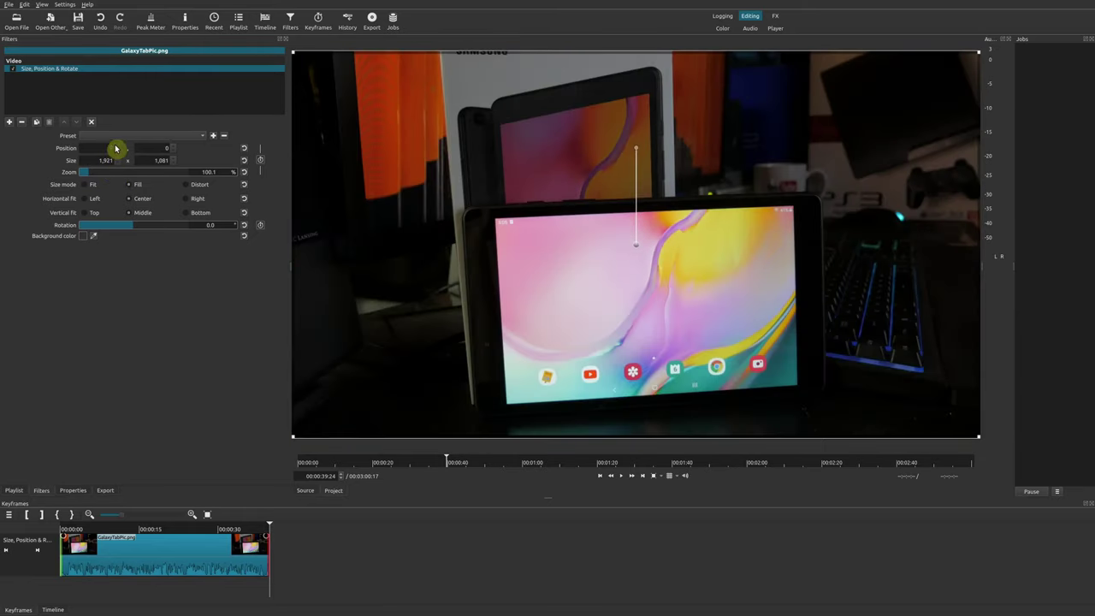
pyautogui.scroll(6, 111, 148)
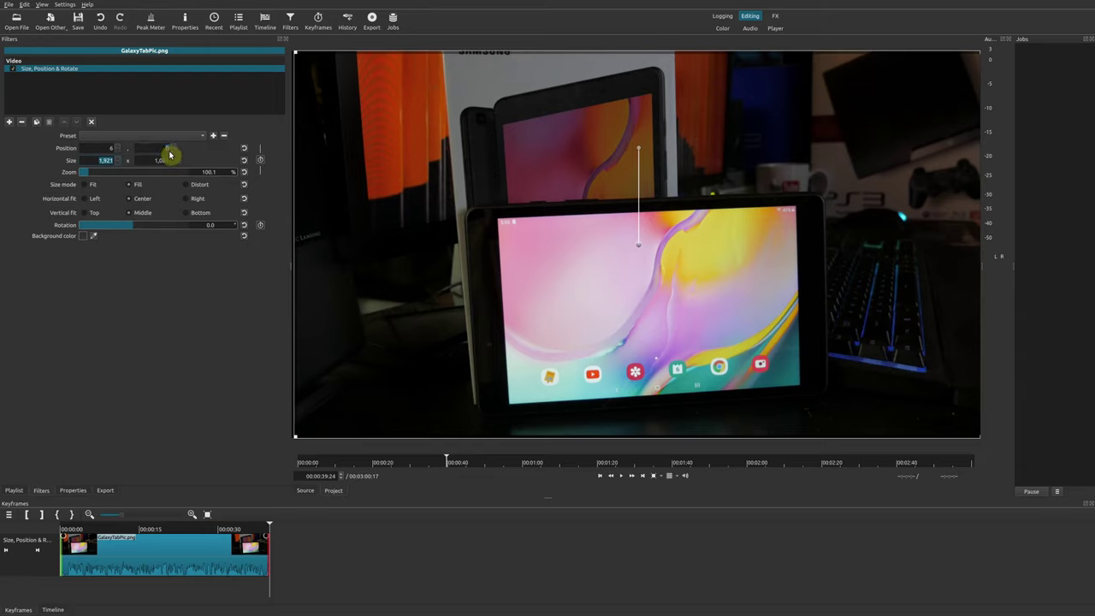
pyautogui.click(167, 149)
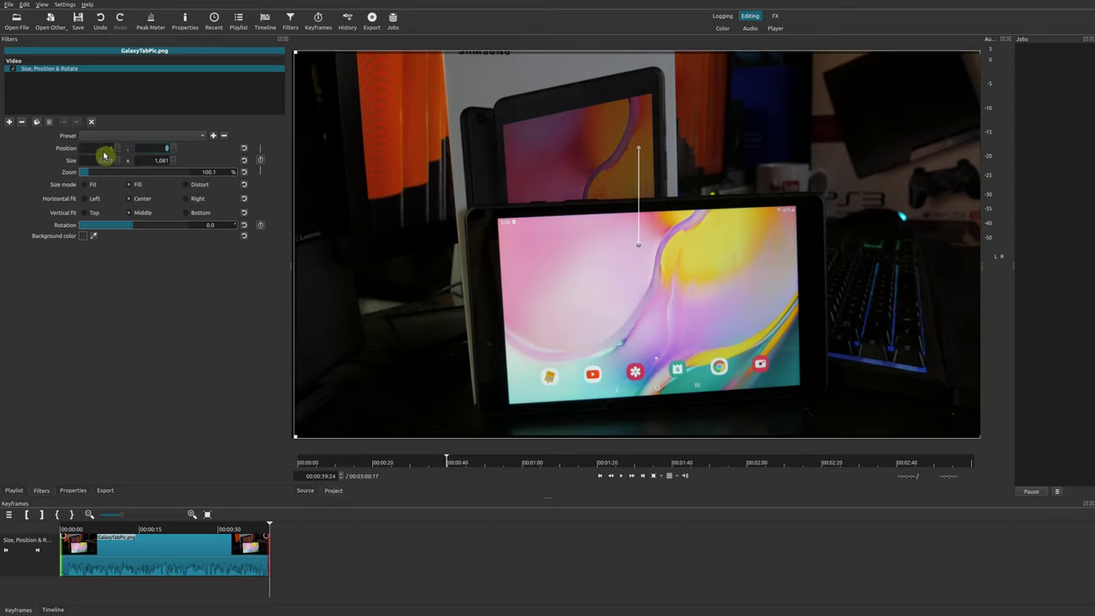
pyautogui.doubleClick(102, 161)
pyautogui.click(243, 149)
pyautogui.click(244, 162)
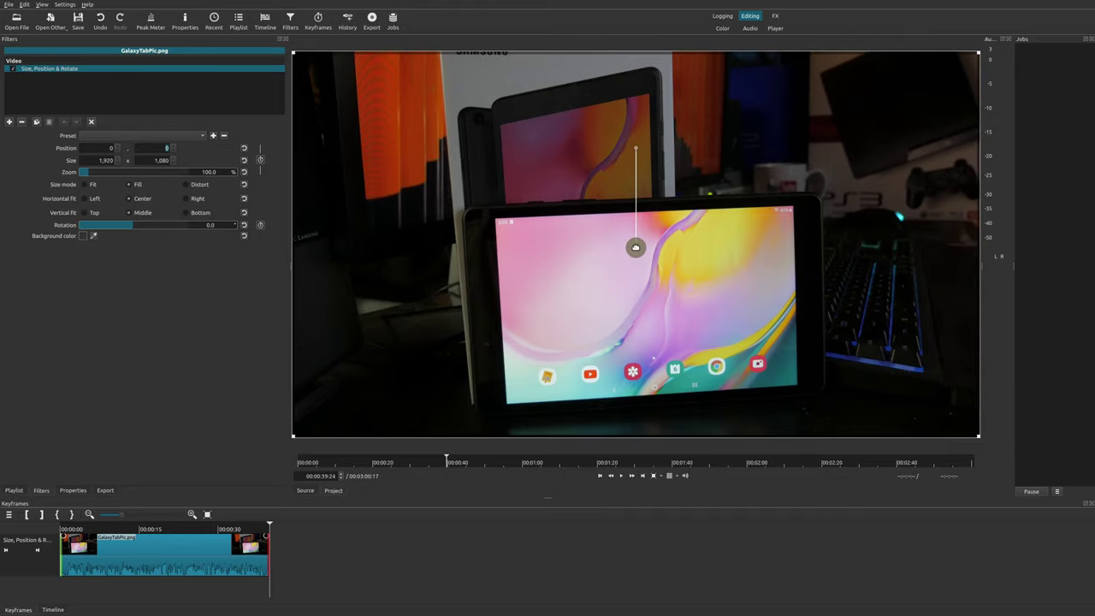
# Enlarge the tablet photo to about 381% zoom and pan toward the screen's lower-right corner
pyautogui.moveTo(635, 248); pyautogui.dragTo(552, 205)
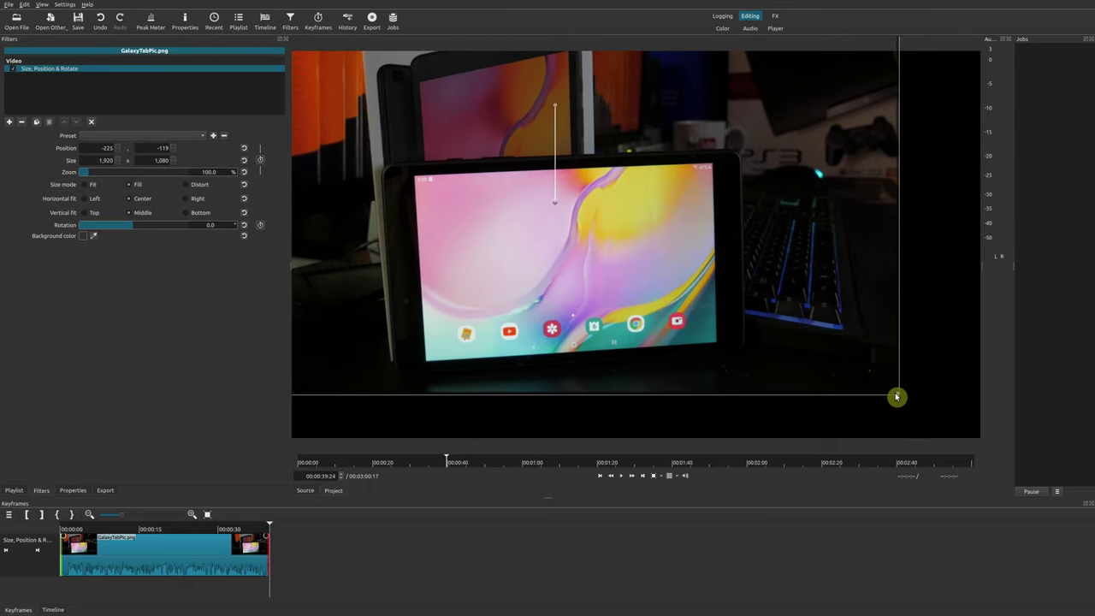
pyautogui.moveTo(897, 393); pyautogui.dragTo(1094, 574)
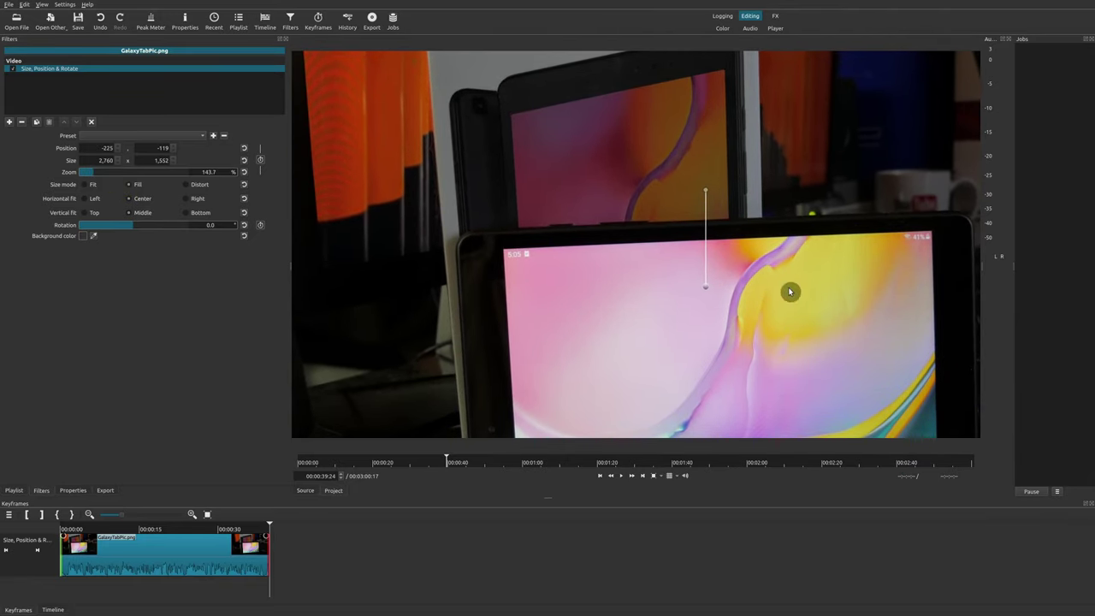
pyautogui.moveTo(706, 290); pyautogui.dragTo(561, 205)
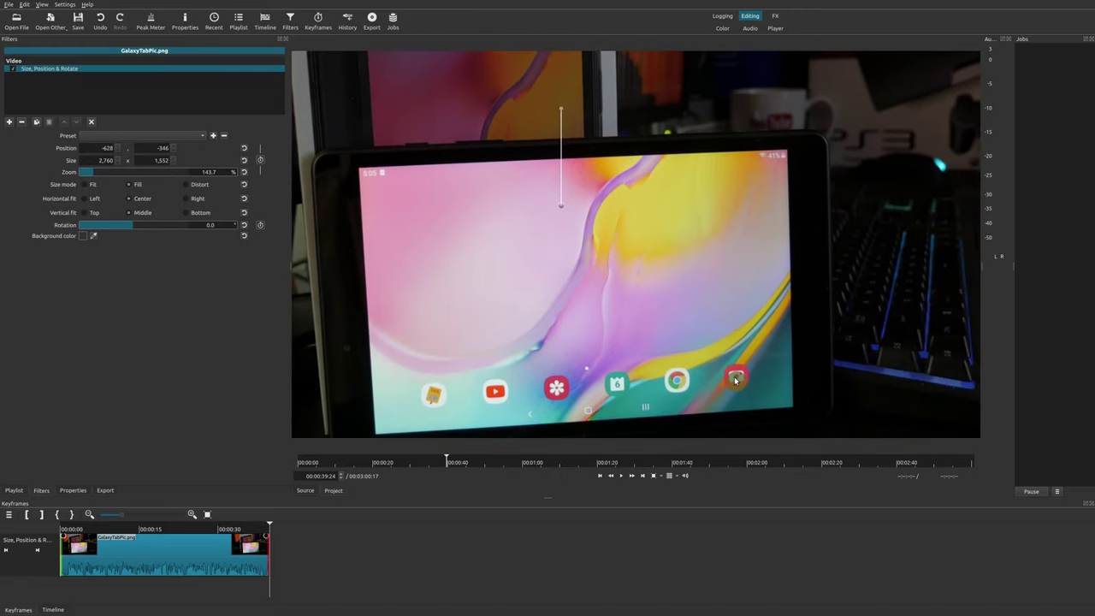
pyautogui.moveTo(118, 175); pyautogui.dragTo(122, 176)
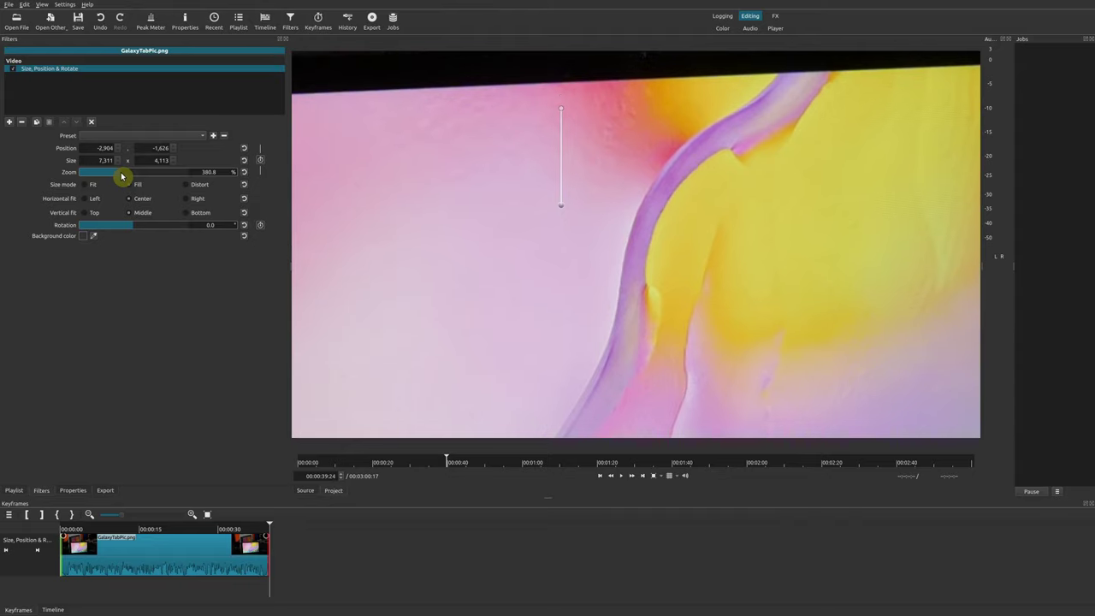
pyautogui.moveTo(568, 209); pyautogui.dragTo(269, 8)
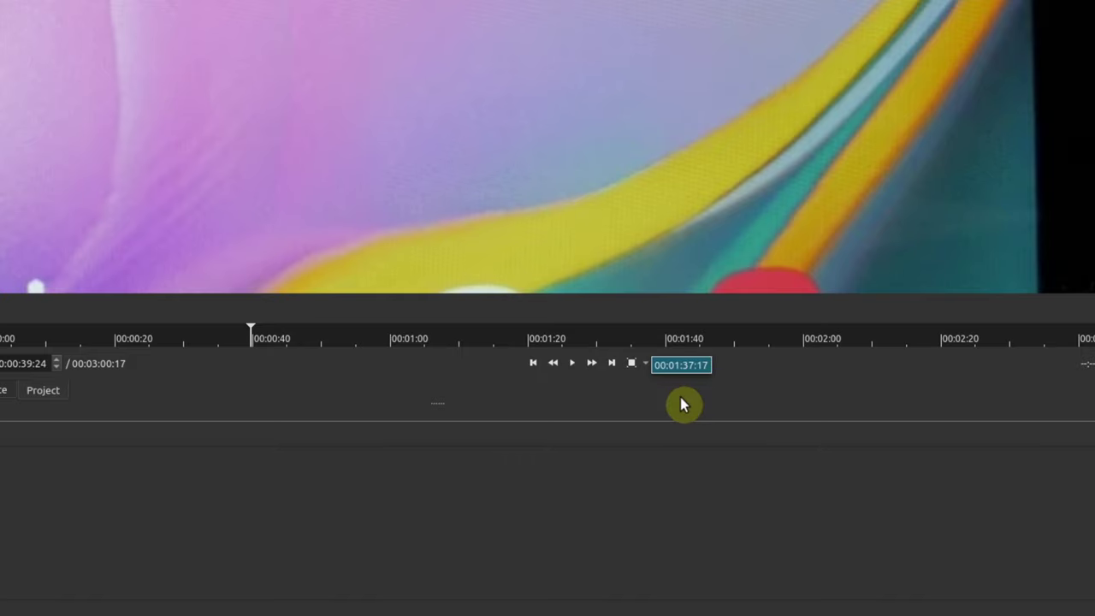
# Reframe the photo at 382.8% zoom on the Chrome and camera icons, then refit the preview
pyautogui.click(637, 360)
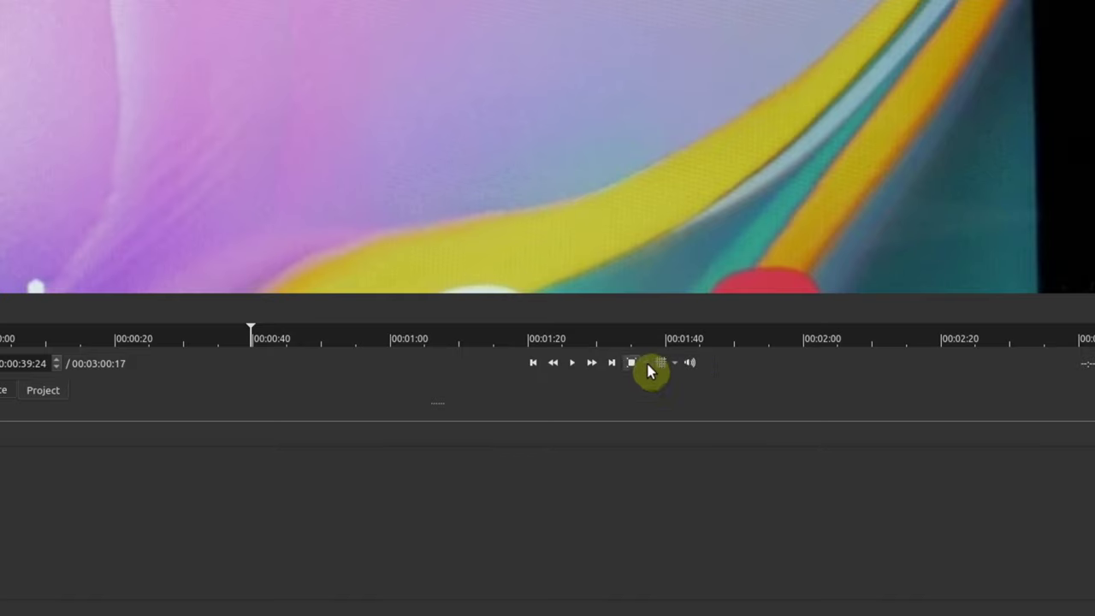
pyautogui.click(649, 370)
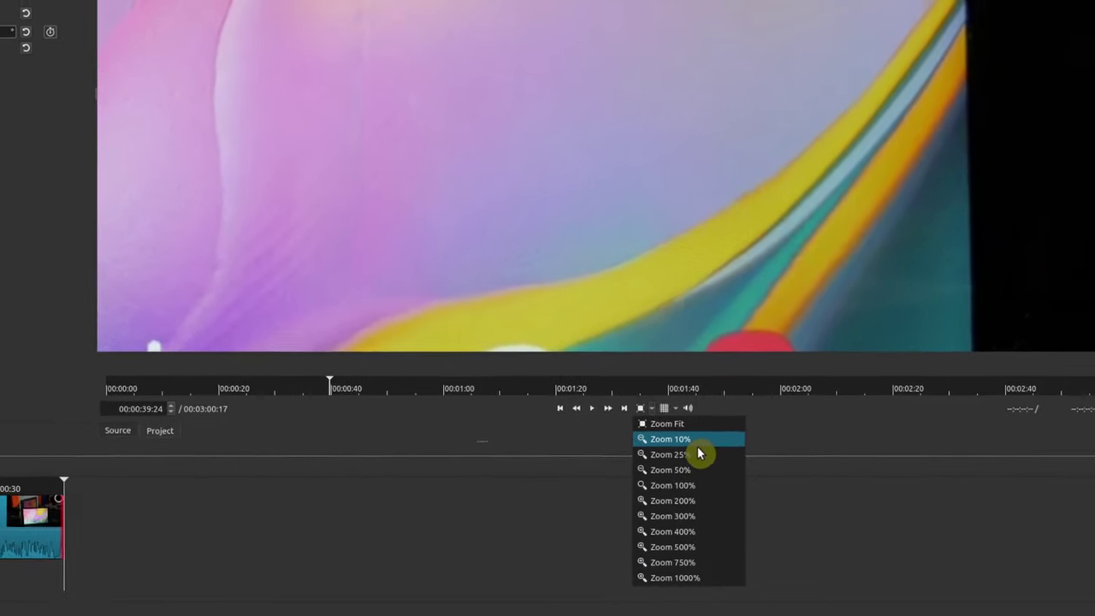
pyautogui.click(695, 469)
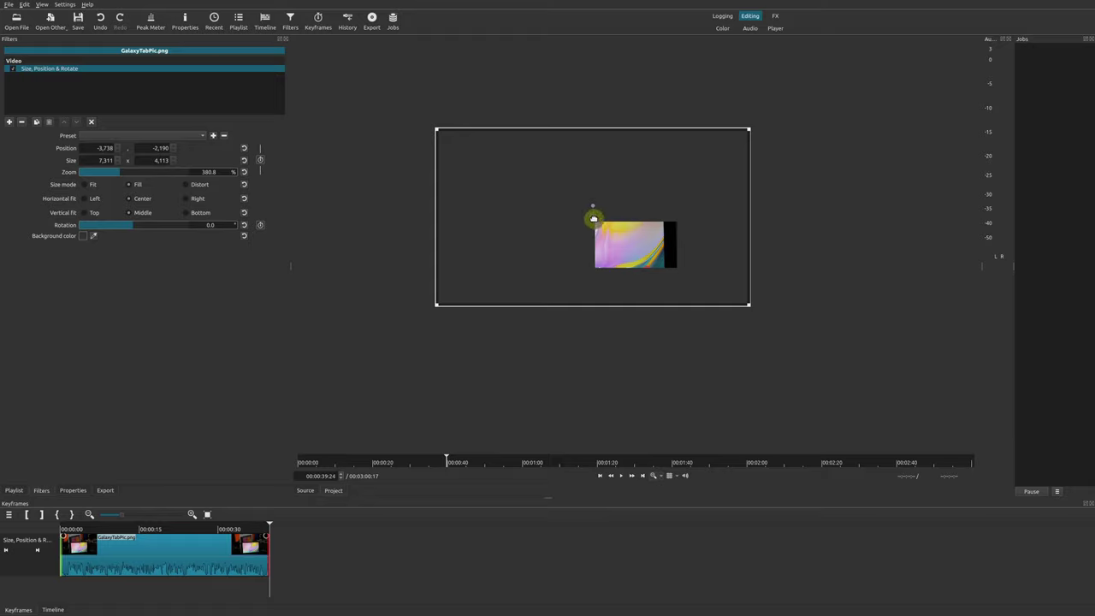
pyautogui.moveTo(594, 219); pyautogui.dragTo(589, 200)
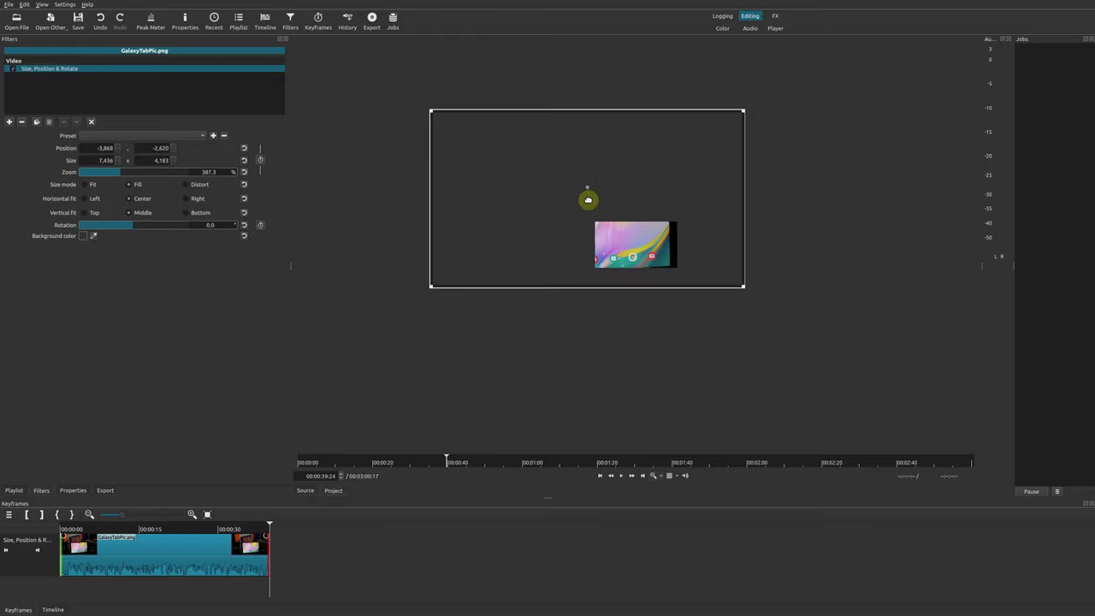
pyautogui.click(661, 480)
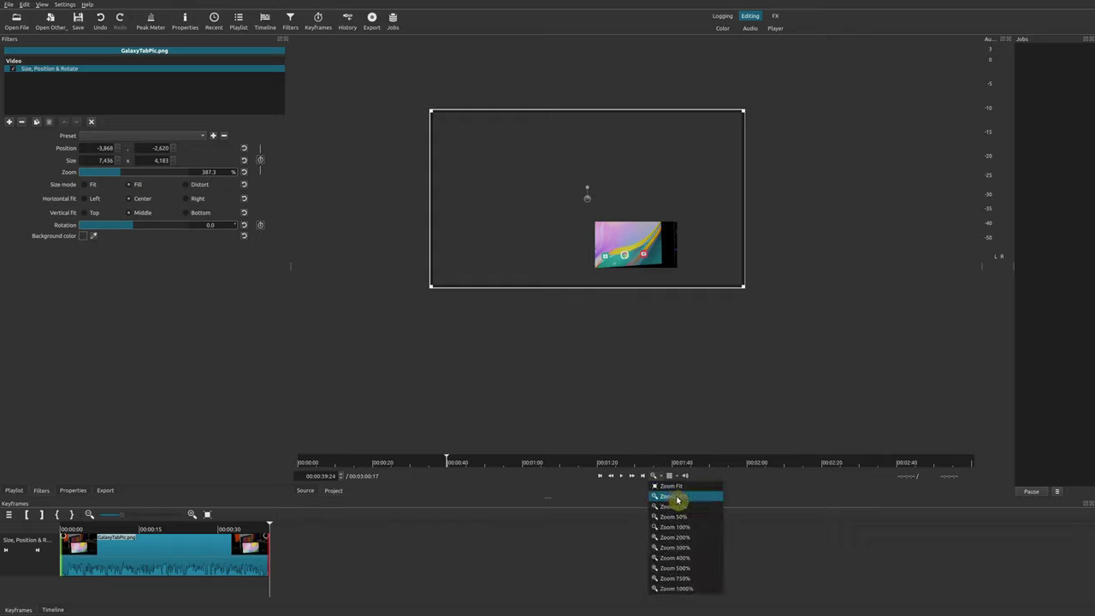
pyautogui.click(683, 514)
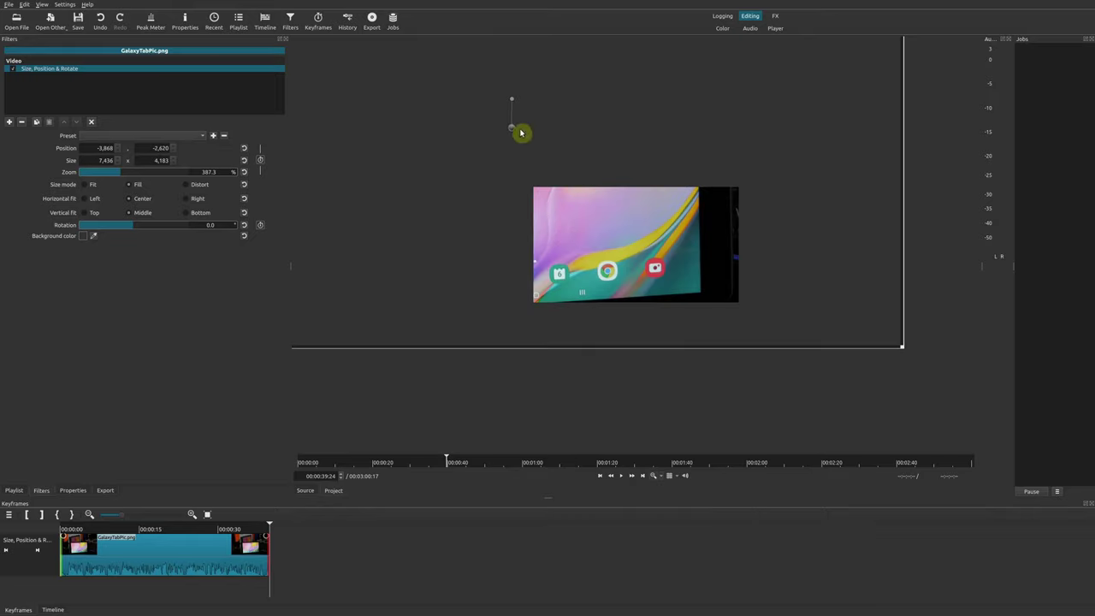
pyautogui.moveTo(510, 130); pyautogui.dragTo(469, 127)
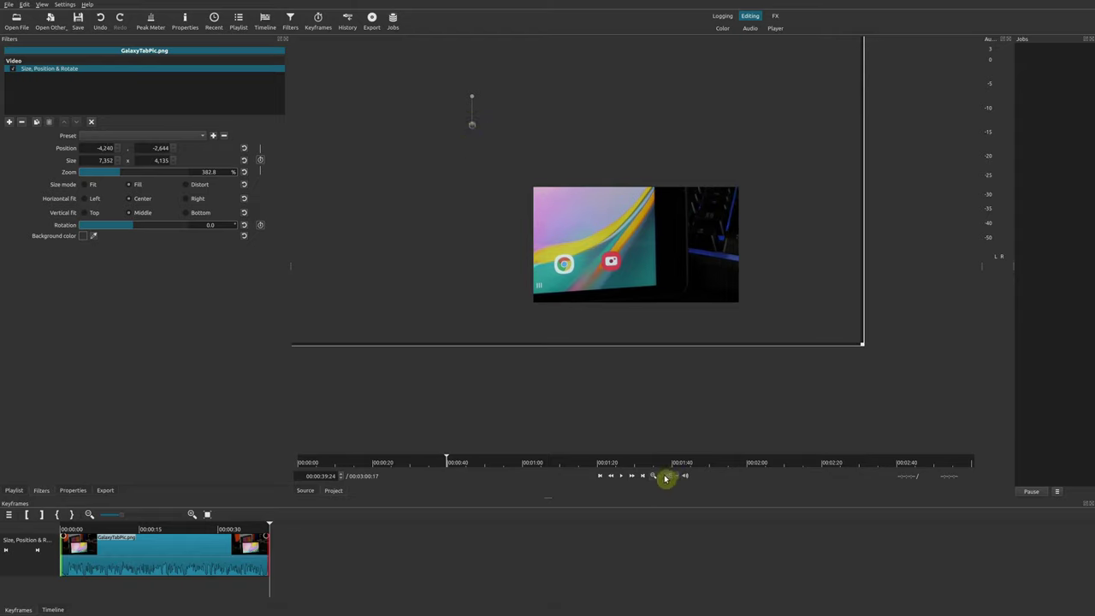
pyautogui.click(659, 480)
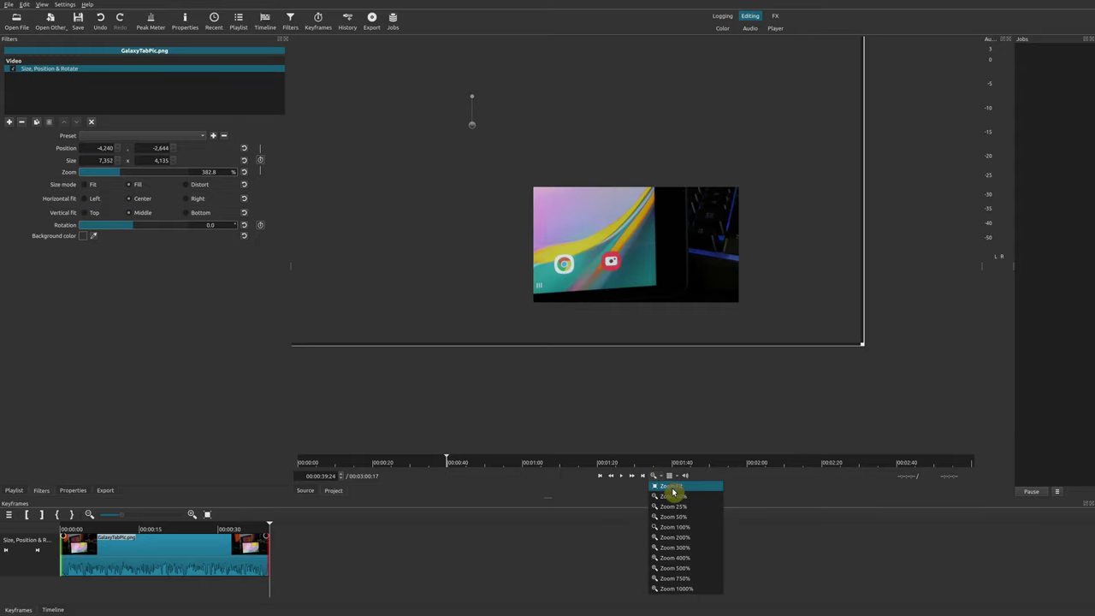
pyautogui.click(673, 492)
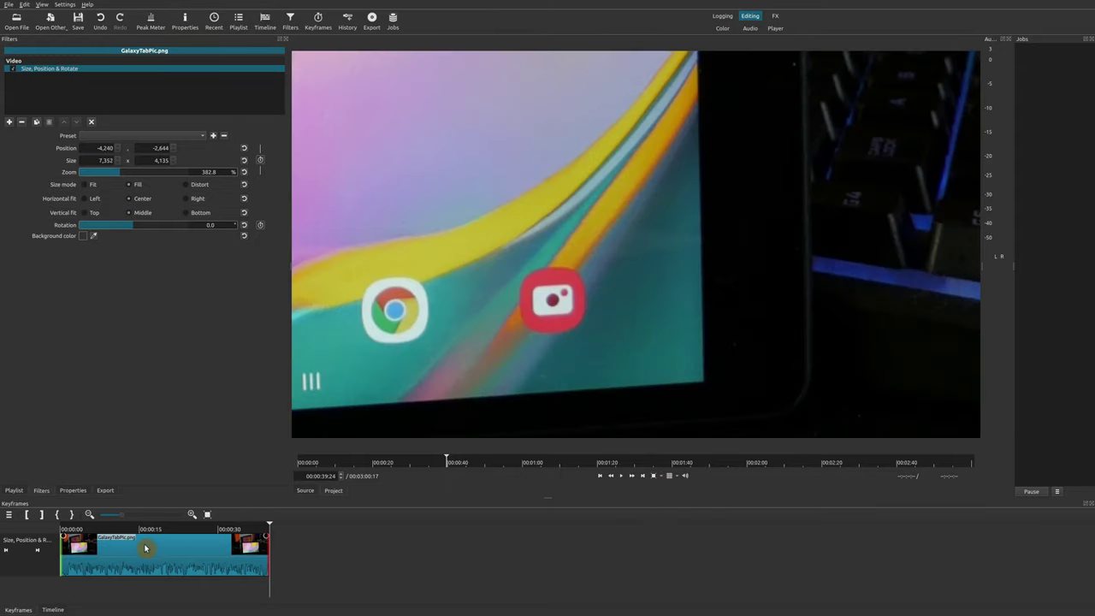
# Make the zoom ramp in from the full photo view at the clip start and preview it
pyautogui.click(78, 536)
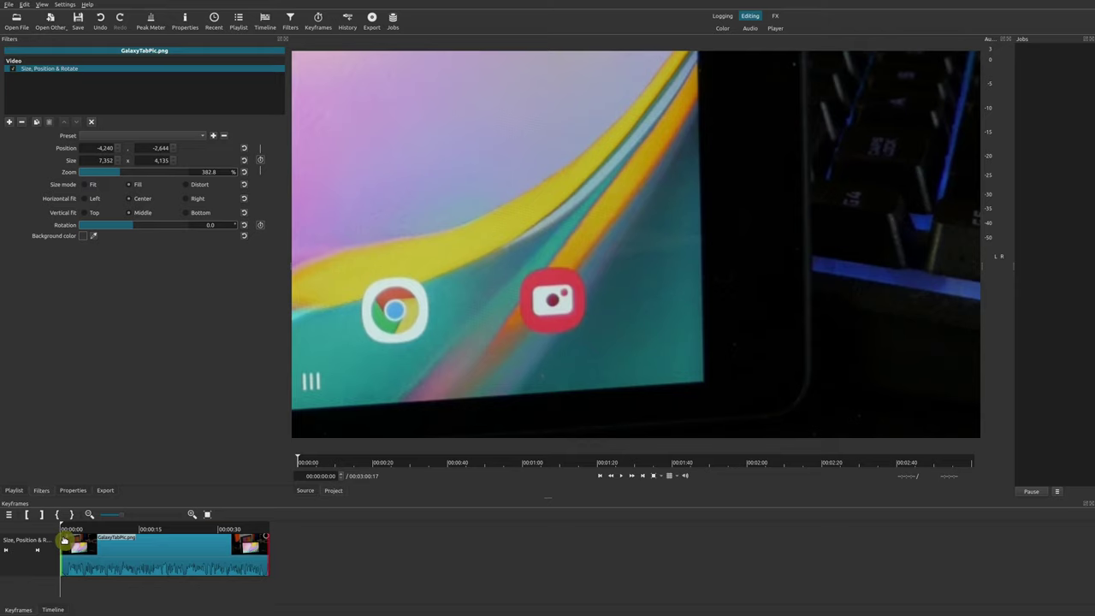
pyautogui.moveTo(64, 541); pyautogui.dragTo(170, 545)
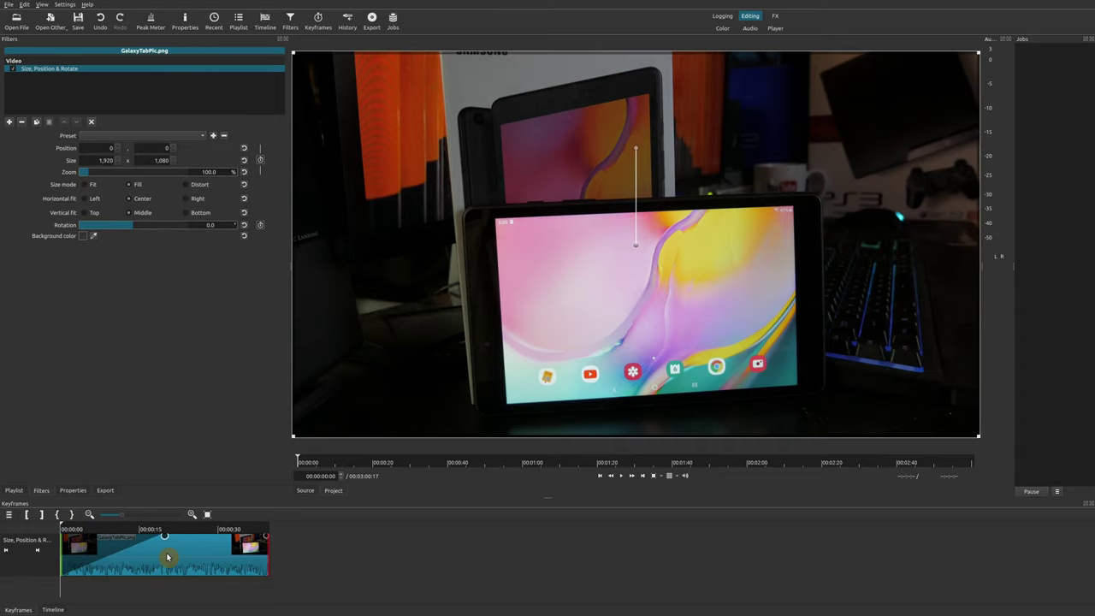
pyautogui.press('space')
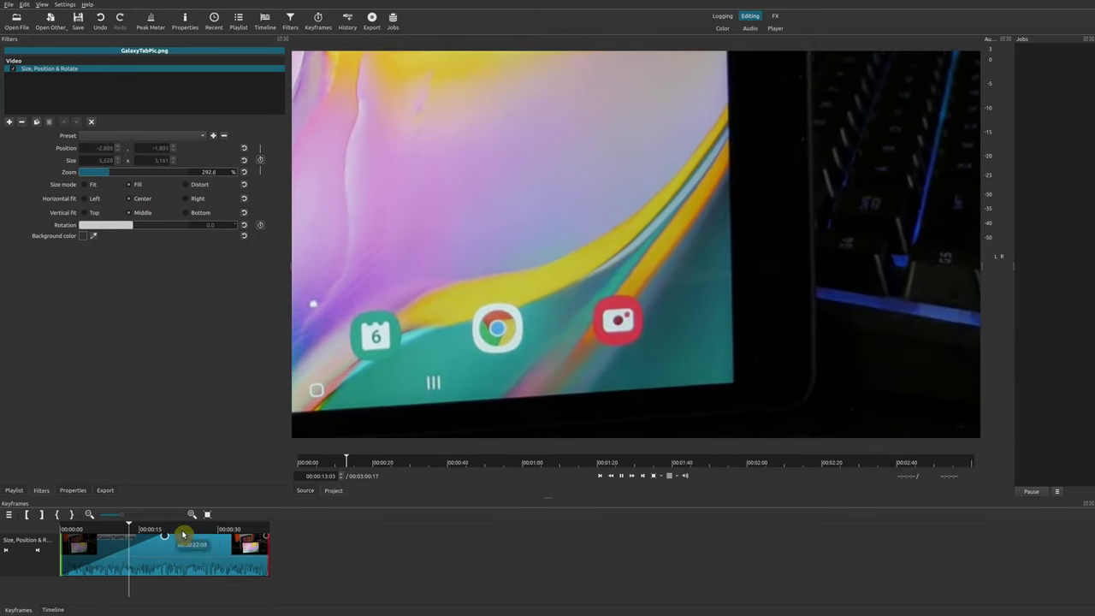
# Move the zoom-in keyframe earlier and add an ease-out back to 242.4% near the clip end
pyautogui.click(182, 535)
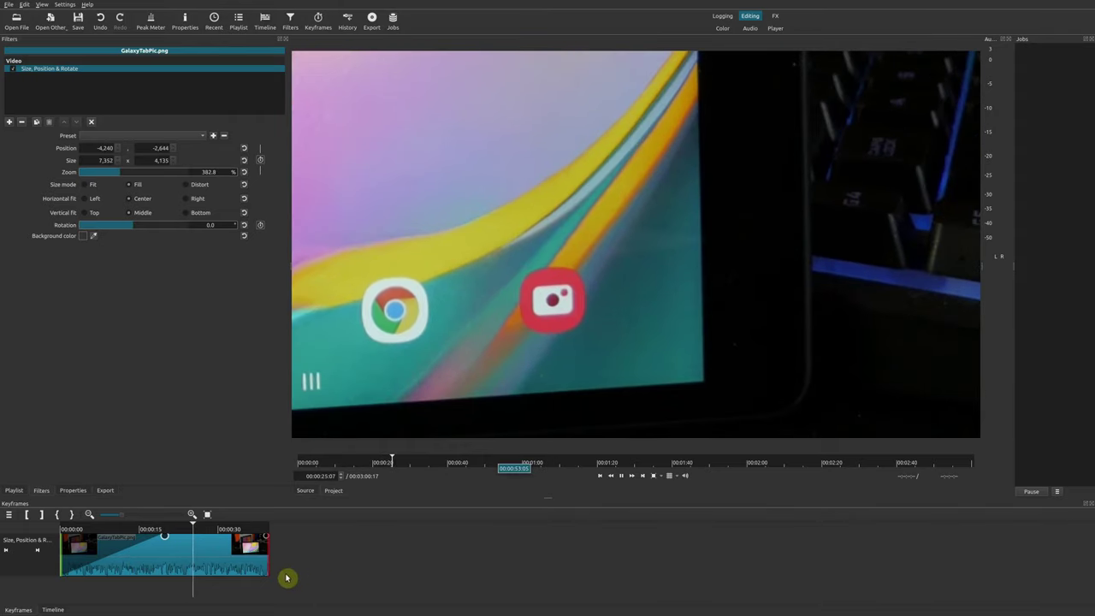
pyautogui.click(110, 535)
pyautogui.click(146, 552)
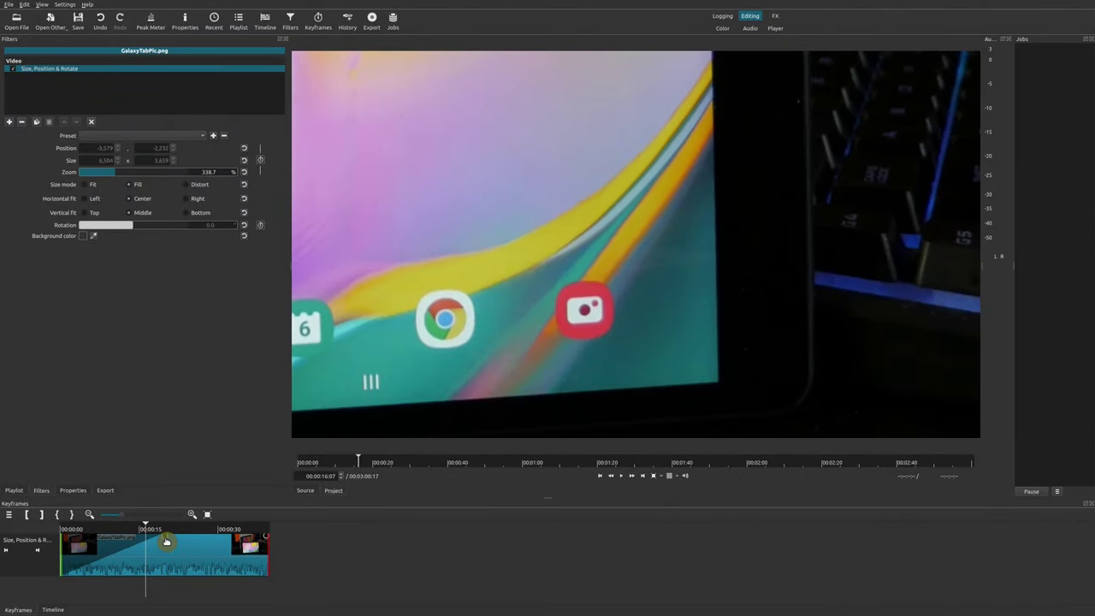
pyautogui.moveTo(152, 536); pyautogui.dragTo(129, 536)
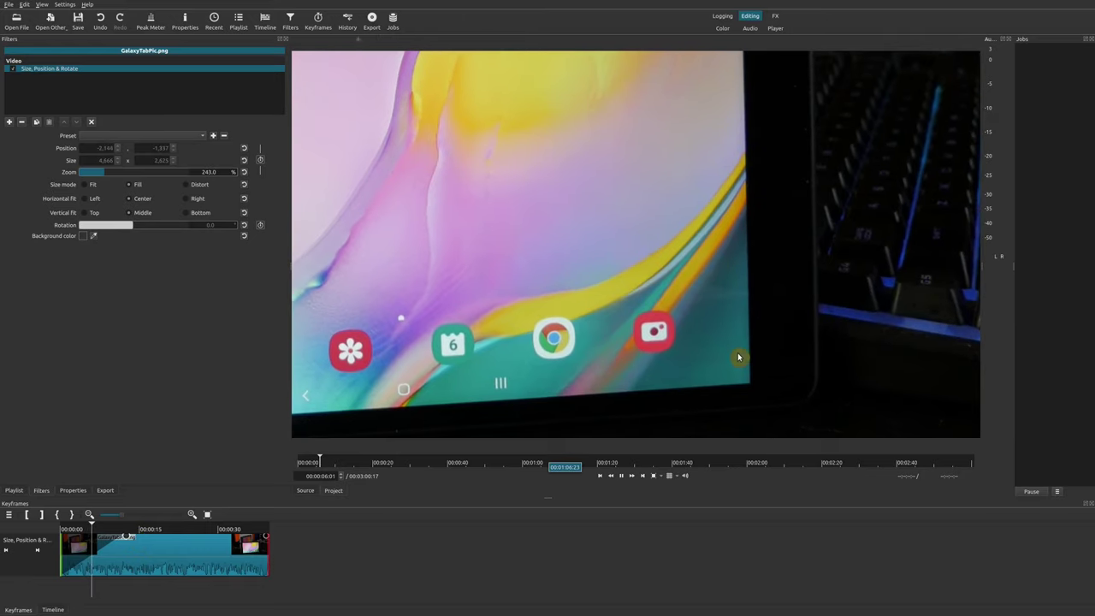
pyautogui.click(152, 528)
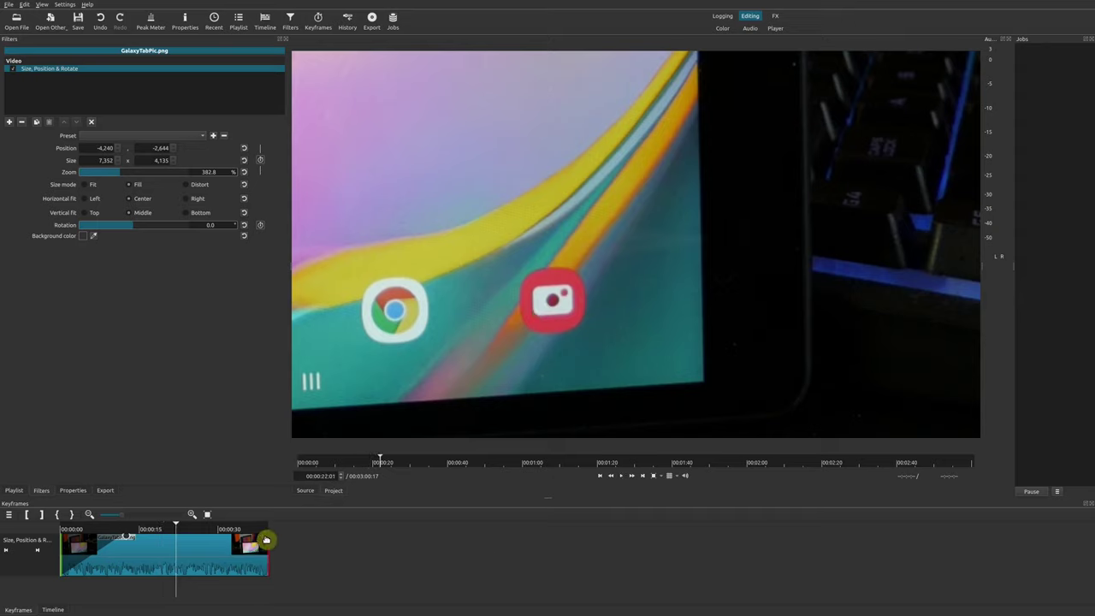
pyautogui.moveTo(266, 540); pyautogui.dragTo(189, 536)
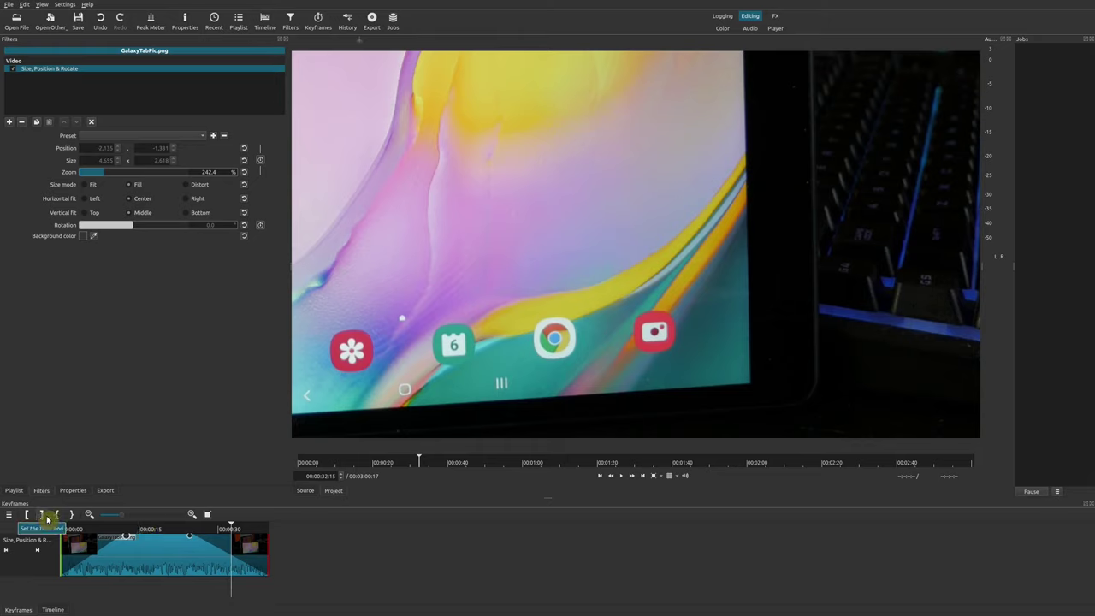
# End the filter at 00:00:32:15 and play back the zoom-in and zoom-out animation
pyautogui.click(241, 550)
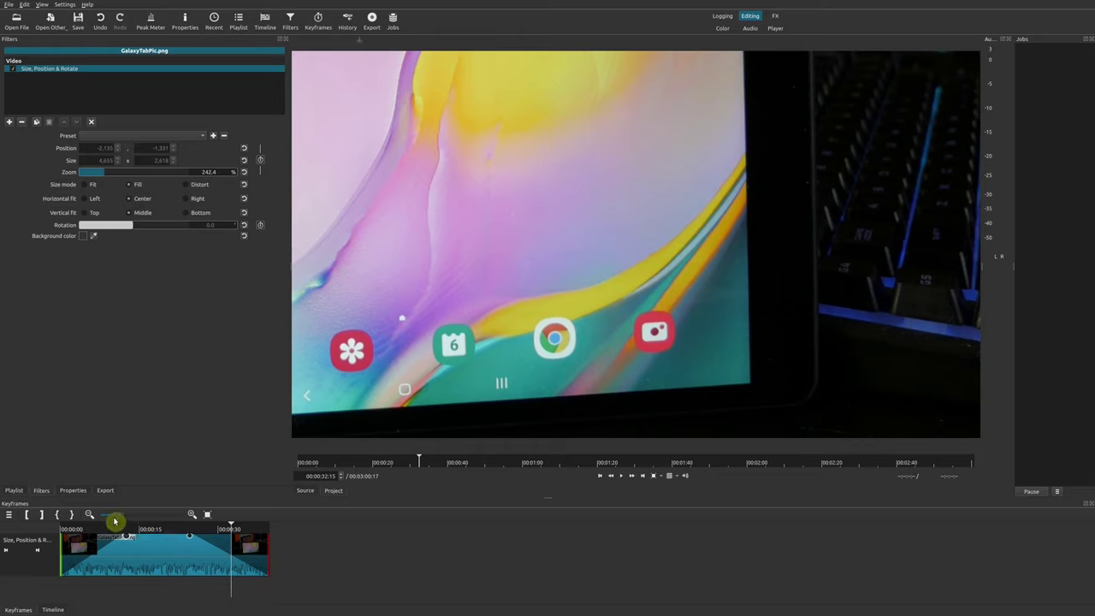
pyautogui.click(42, 516)
pyautogui.click(224, 562)
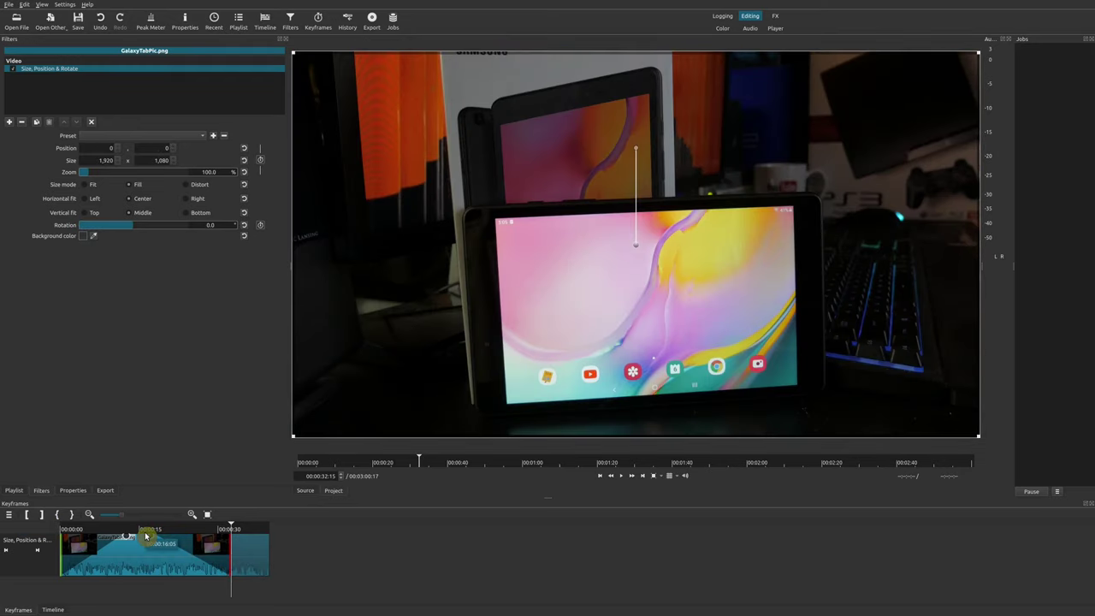
pyautogui.click(146, 537)
pyautogui.click(97, 534)
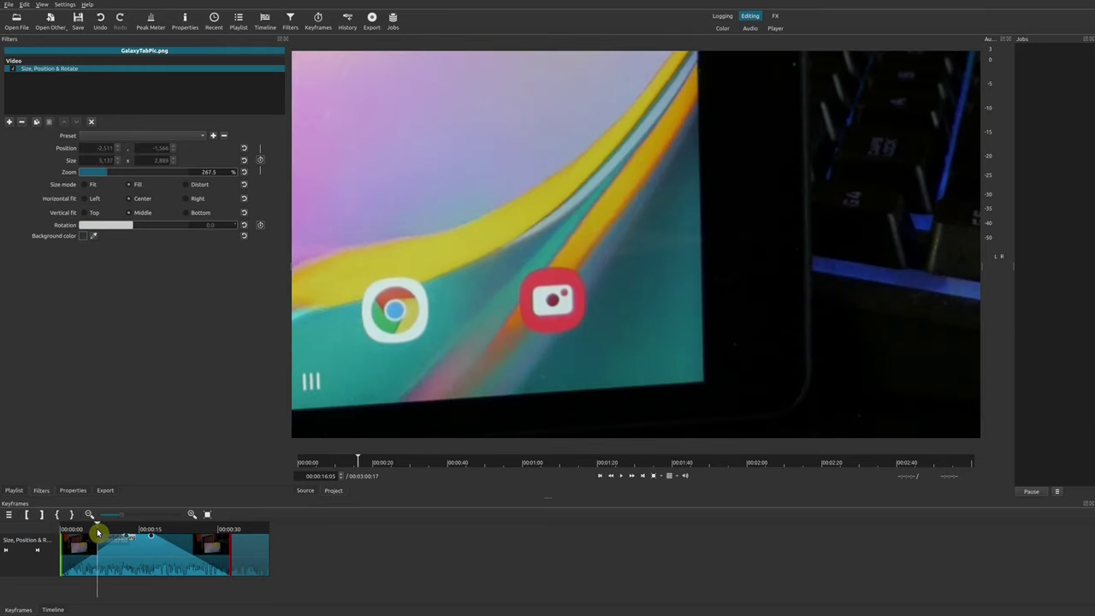
pyautogui.press('space')
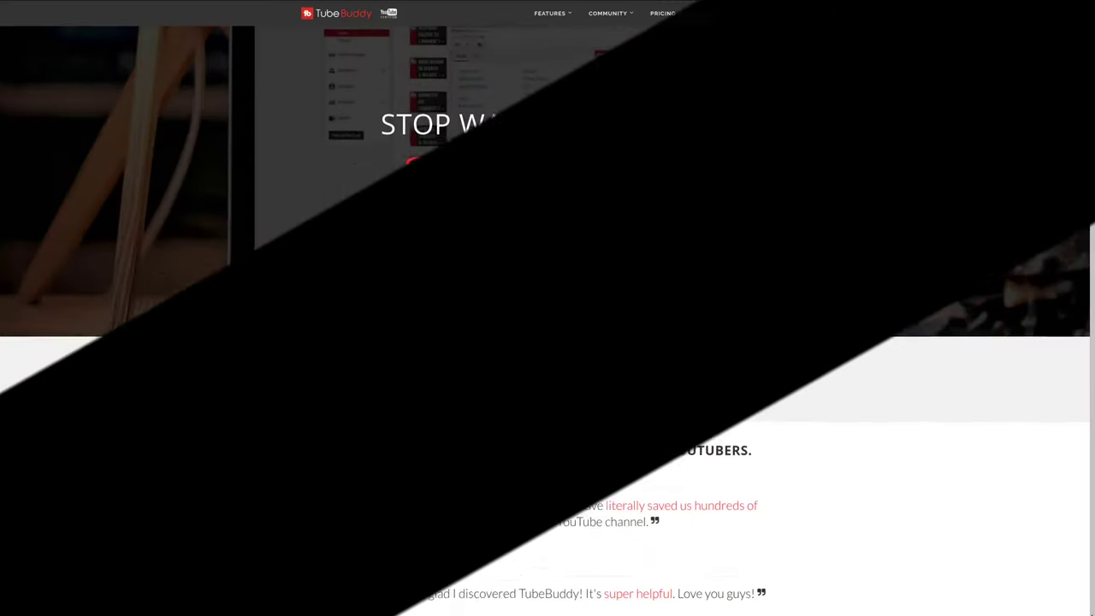
# Scroll the TubeBuddy homepage past the testimonials to the section about working within YouTube
pyautogui.scroll(-3, 548, 316)
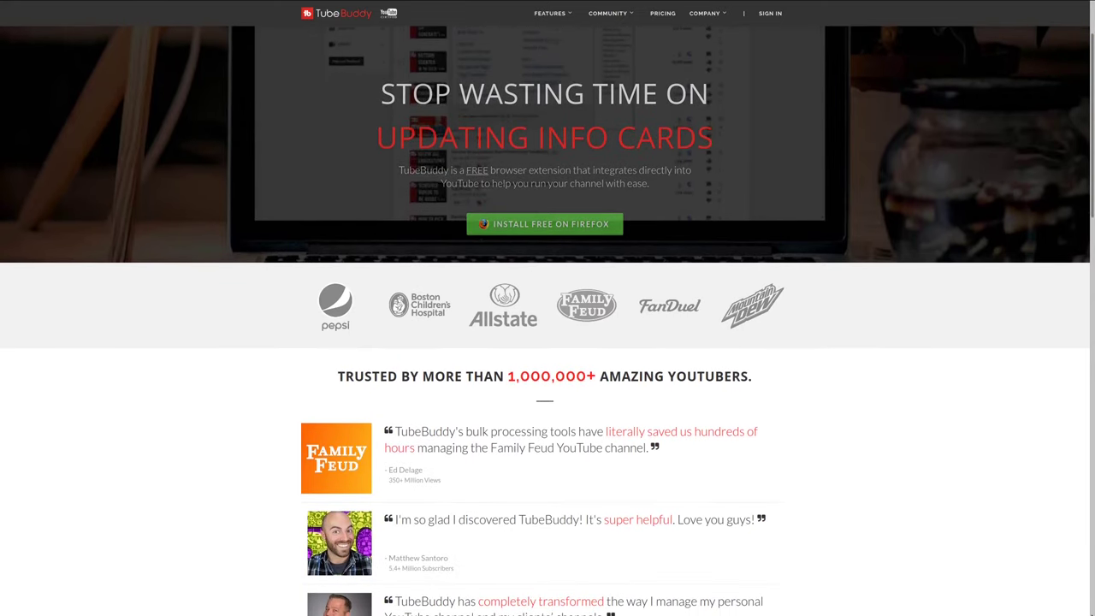
pyautogui.scroll(-1, 547, 321)
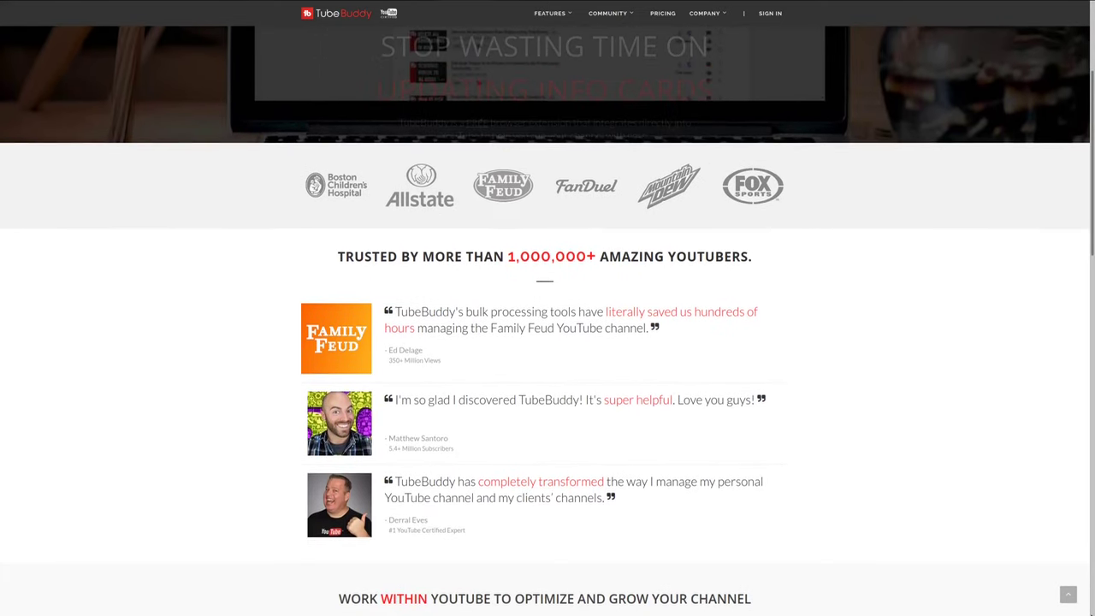
pyautogui.scroll(-2, 548, 321)
pyautogui.scroll(-2, 548, 321)
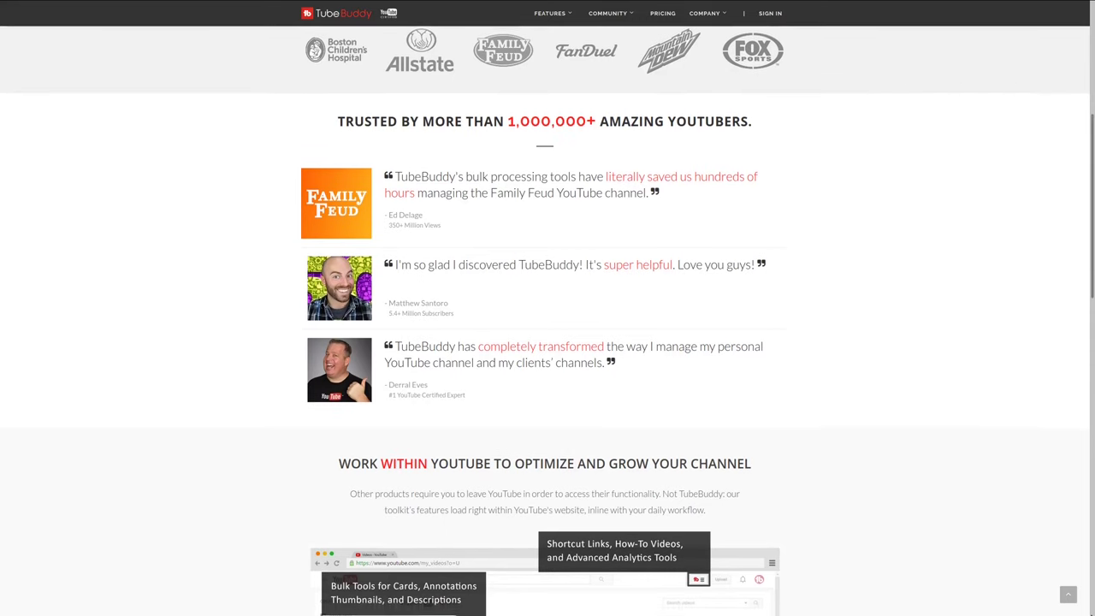
pyautogui.scroll(-2, 548, 321)
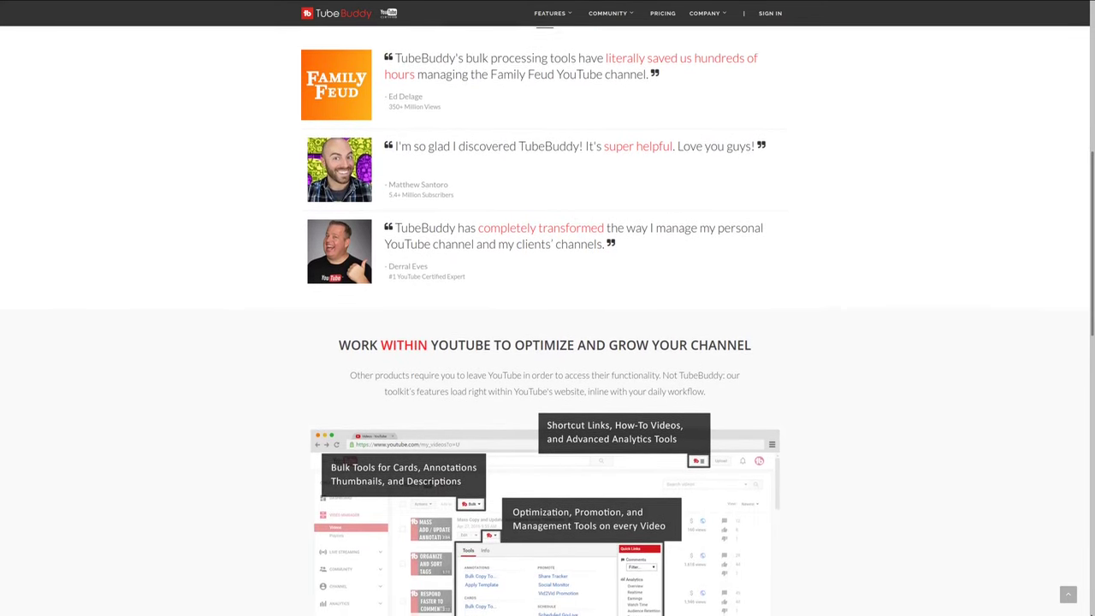
pyautogui.scroll(-1, 547, 321)
pyautogui.scroll(-1, 548, 321)
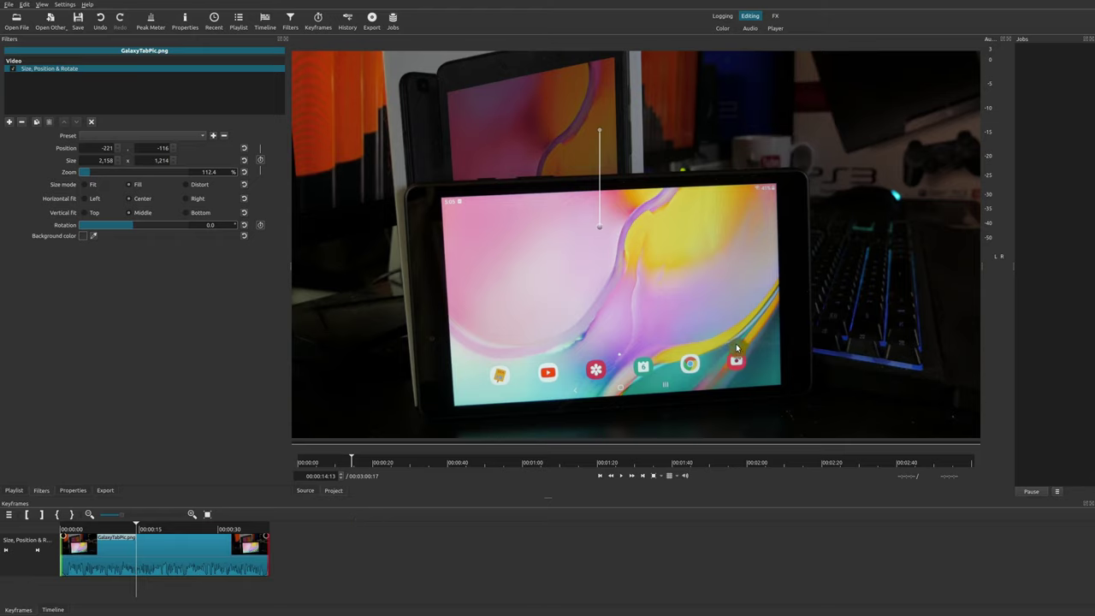
# Turn on Size & Position keyframing with a first keyframe at 00:00:16:07
pyautogui.click(146, 543)
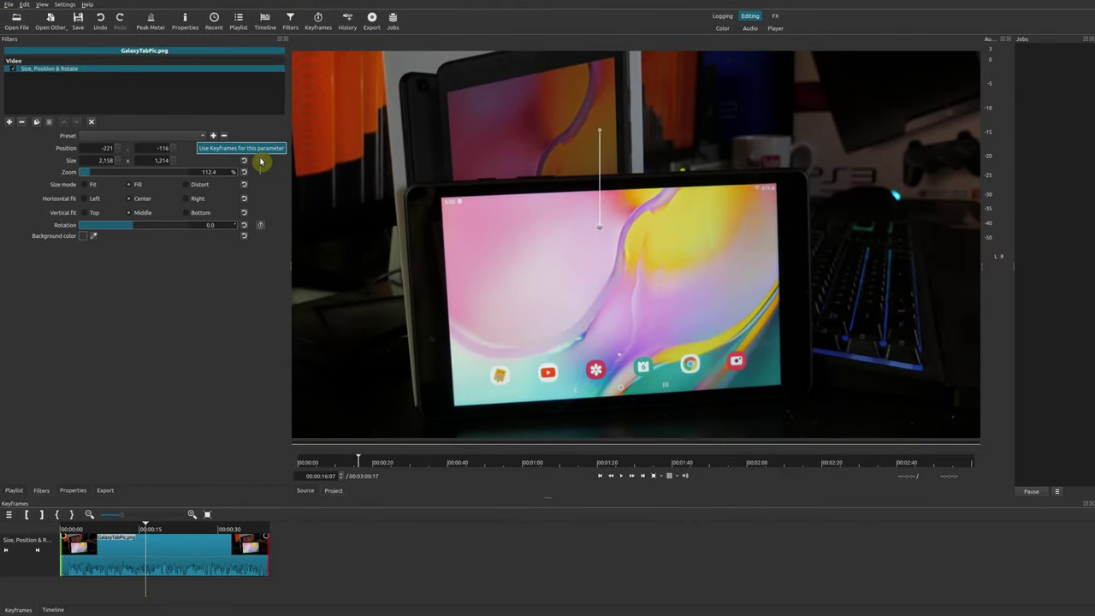
pyautogui.click(261, 161)
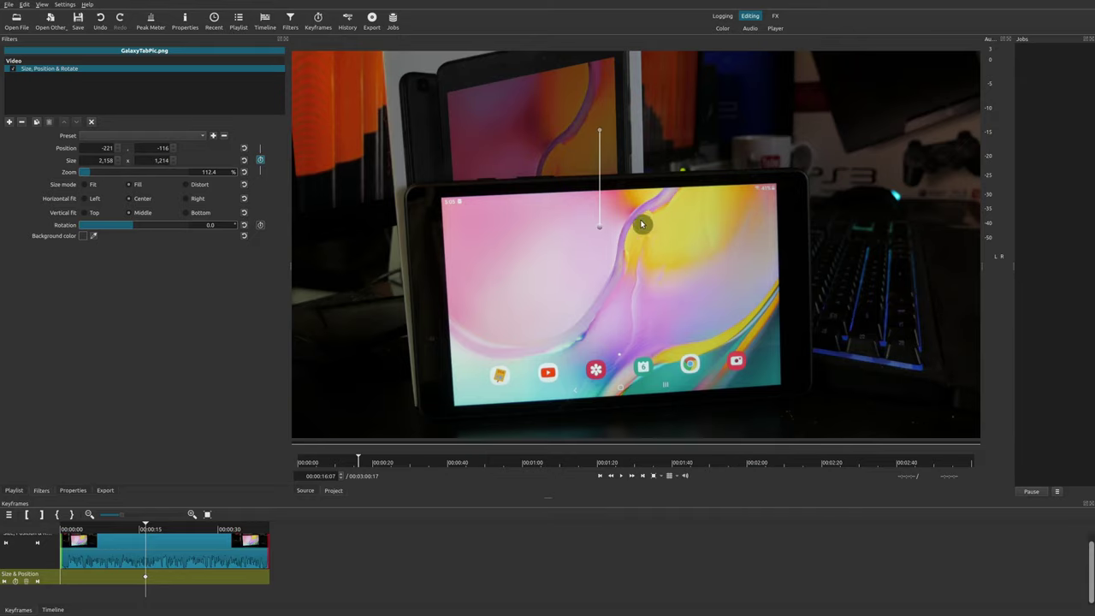
# At the 00:00:16:07 keyframe, zoom the photo to 258.5% and frame the tablet's bottom app icons
pyautogui.click(664, 482)
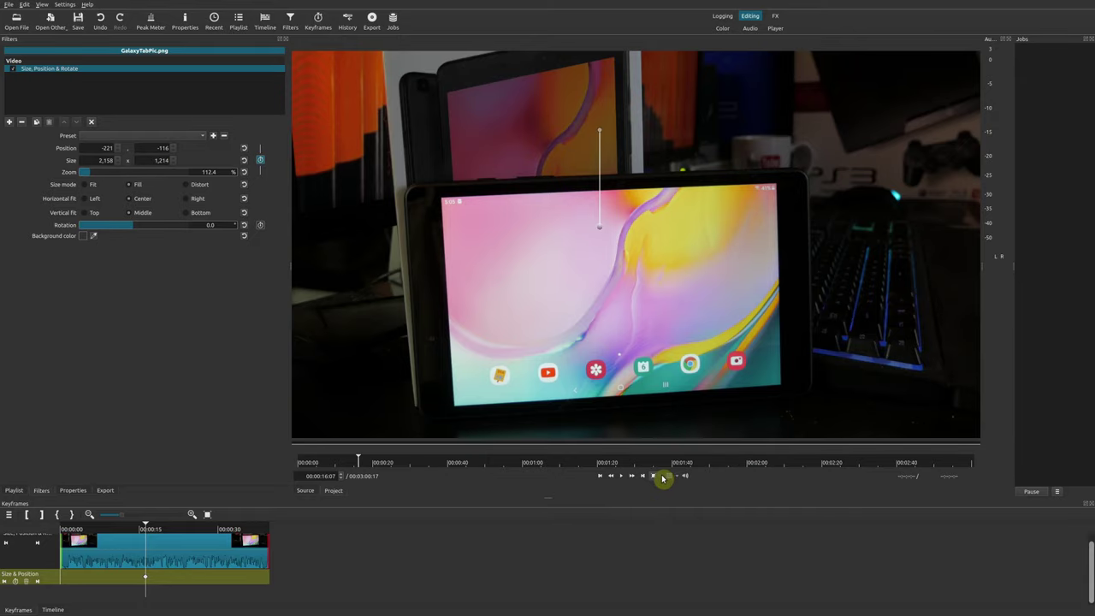
pyautogui.click(682, 515)
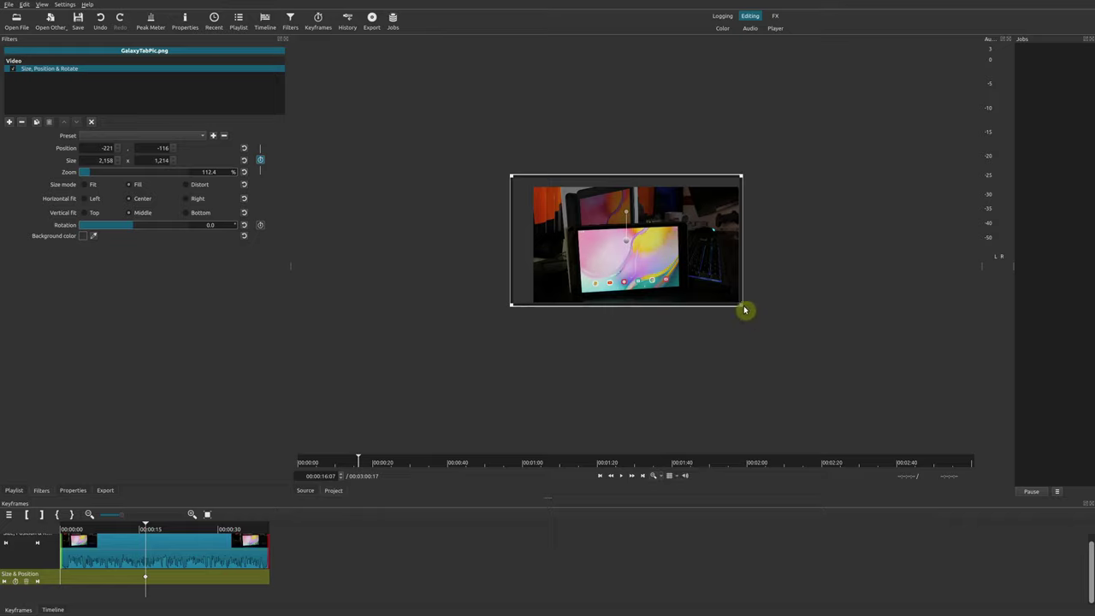
pyautogui.moveTo(741, 306); pyautogui.dragTo(834, 386)
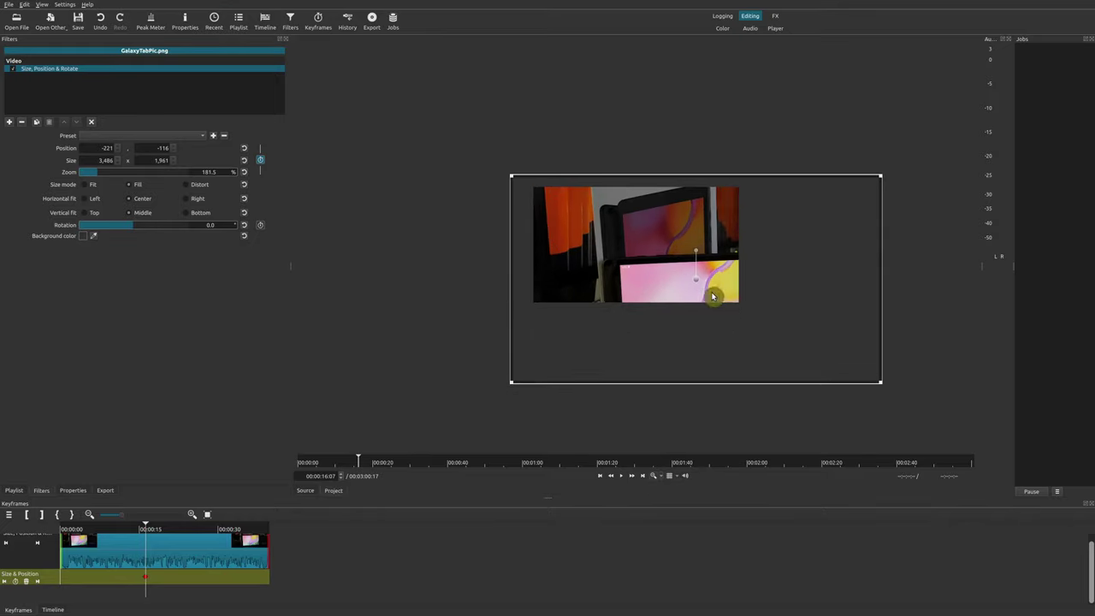
pyautogui.moveTo(697, 283); pyautogui.dragTo(577, 212)
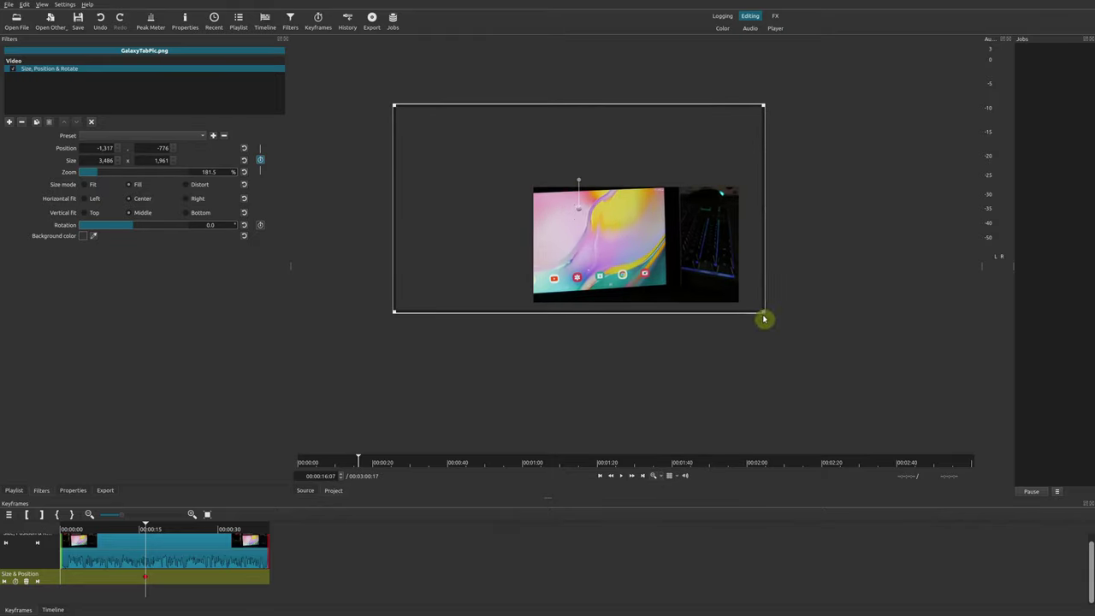
pyautogui.moveTo(765, 318); pyautogui.dragTo(924, 408)
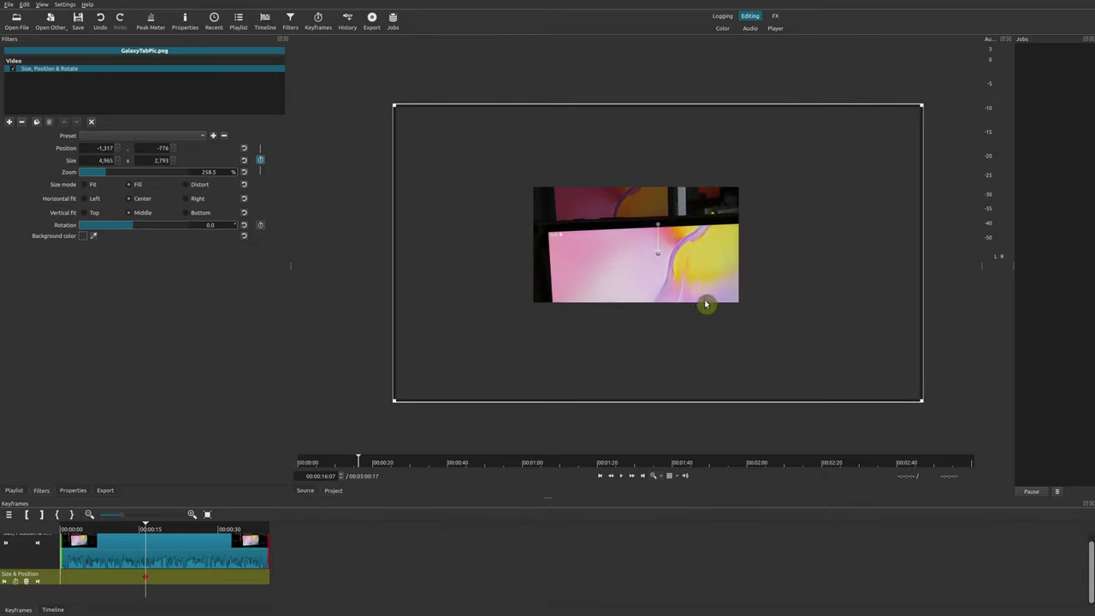
pyautogui.moveTo(660, 256); pyautogui.dragTo(582, 192)
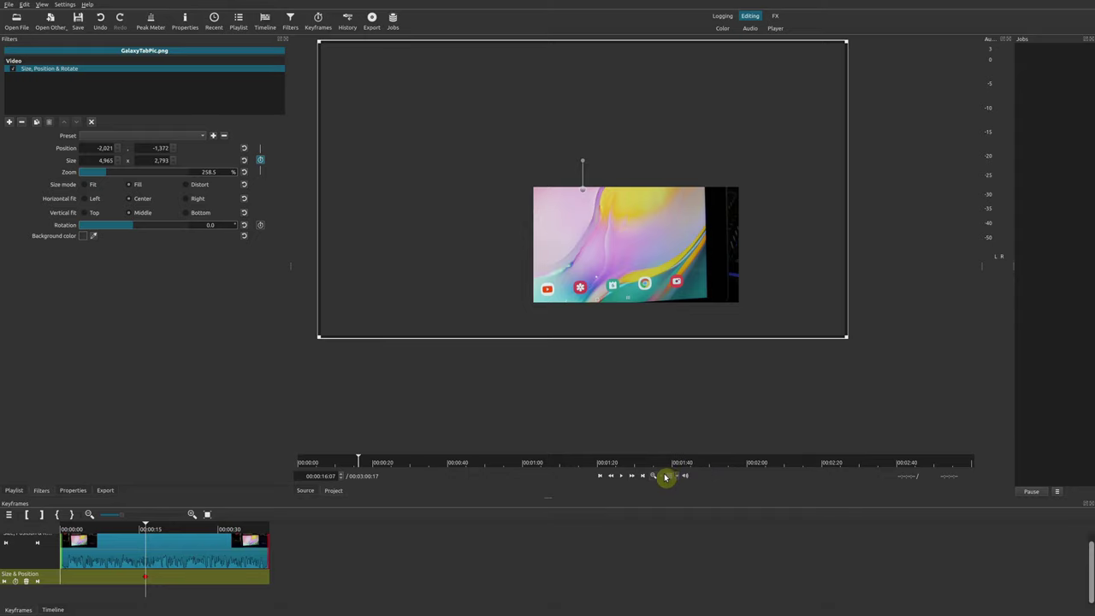
pyautogui.click(663, 478)
pyautogui.click(664, 485)
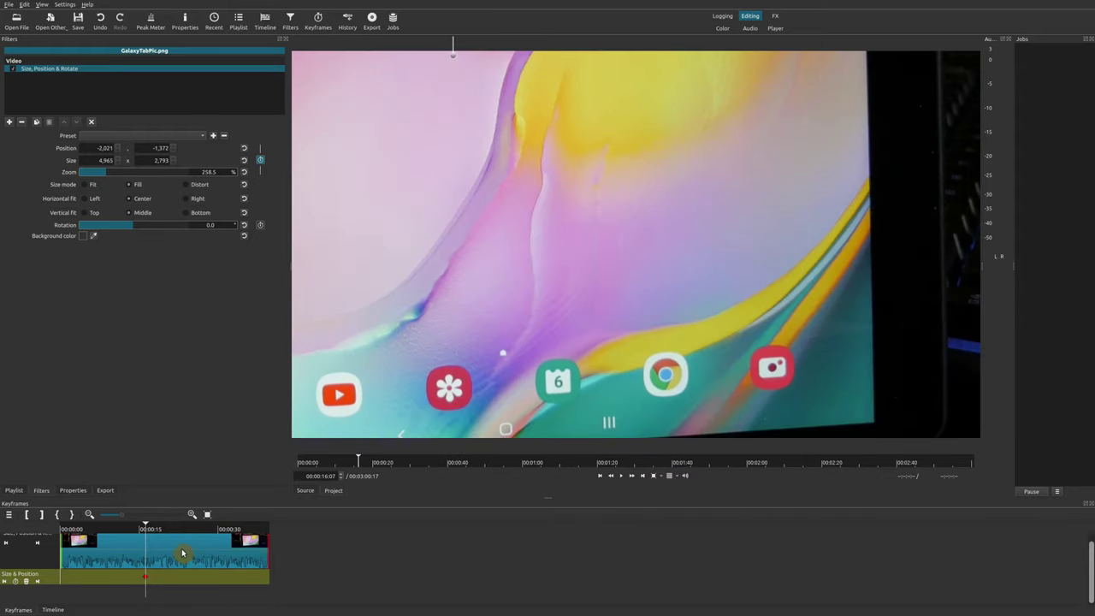
pyautogui.press('Home')
# Reset the photo's size to 100% zoom (1920×1080) at the clip start
pyautogui.click(192, 514)
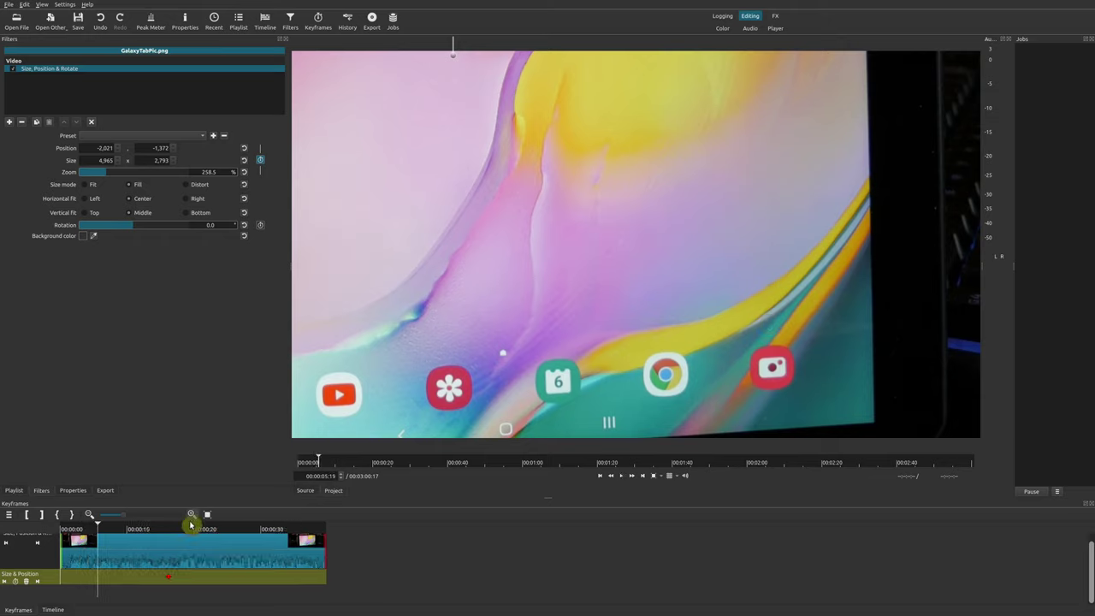
pyautogui.click(215, 529)
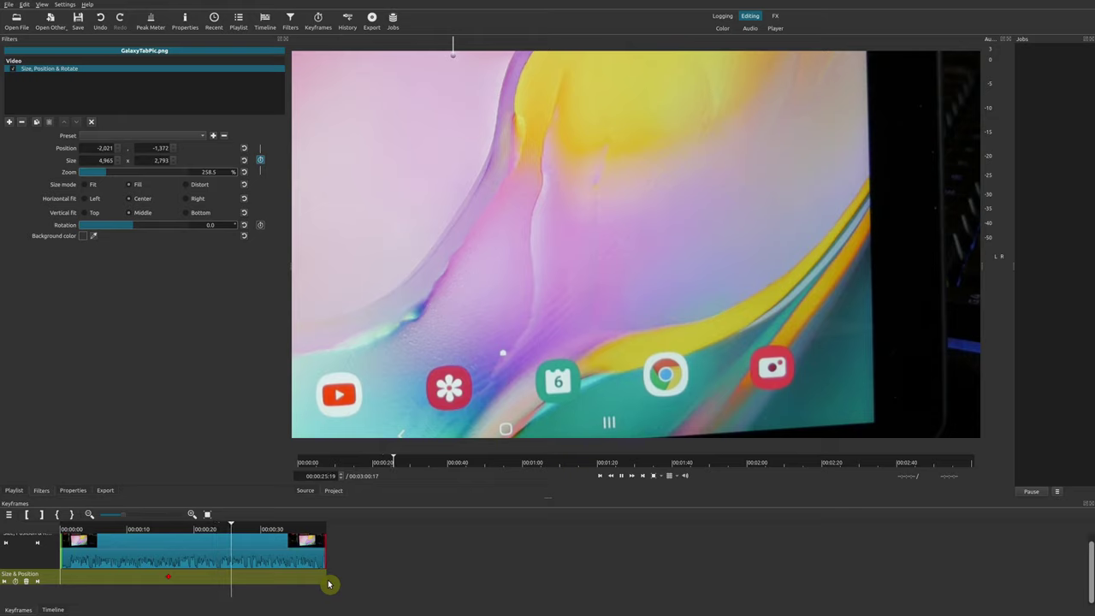
pyautogui.click(119, 531)
pyautogui.click(62, 529)
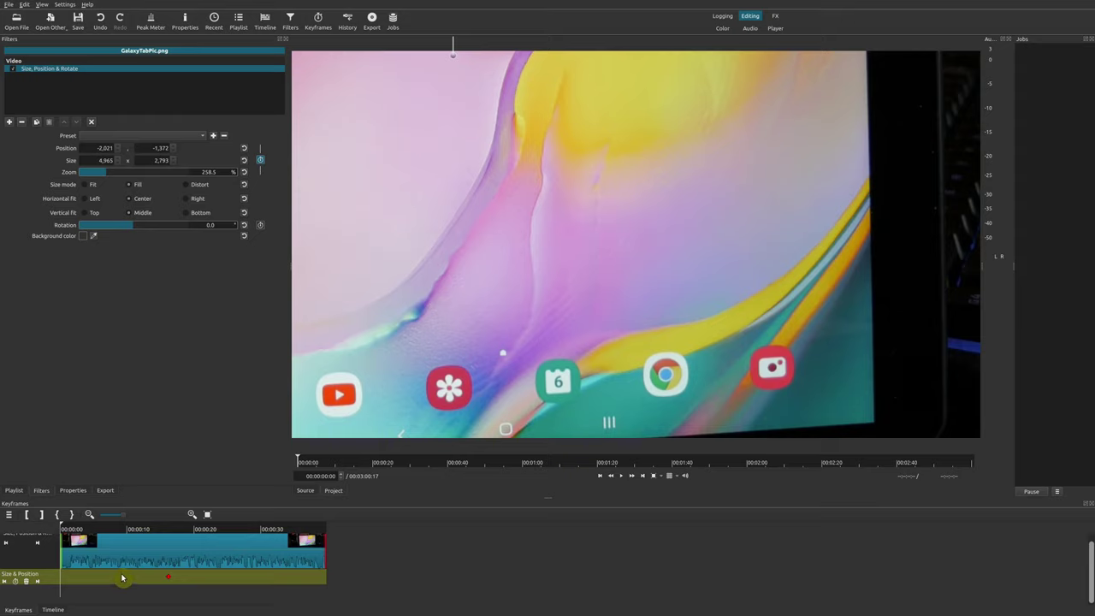
pyautogui.click(93, 538)
pyautogui.click(155, 541)
pyautogui.press('Home')
pyautogui.click(246, 173)
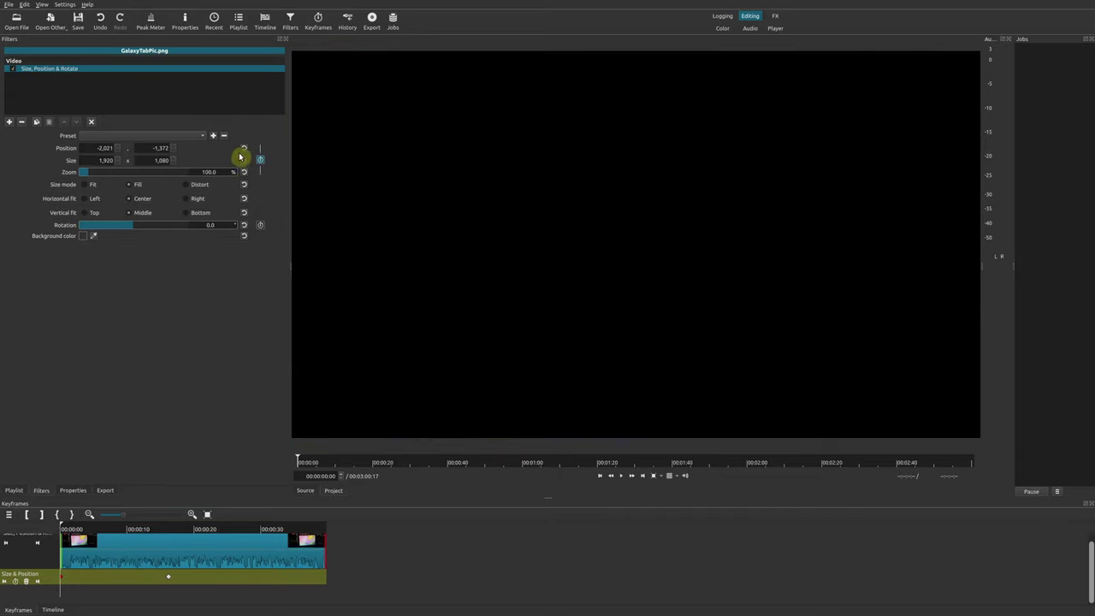
# Reset the clip-start position to 0, 0 and preview the zoom to the 258.5% close-up
pyautogui.click(243, 149)
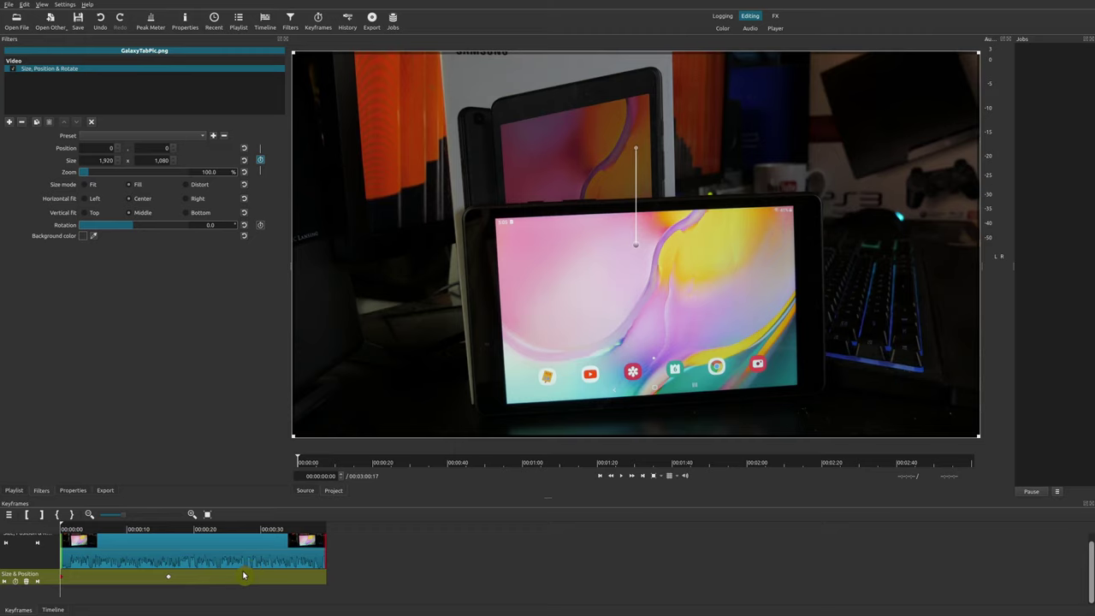
pyautogui.press('space')
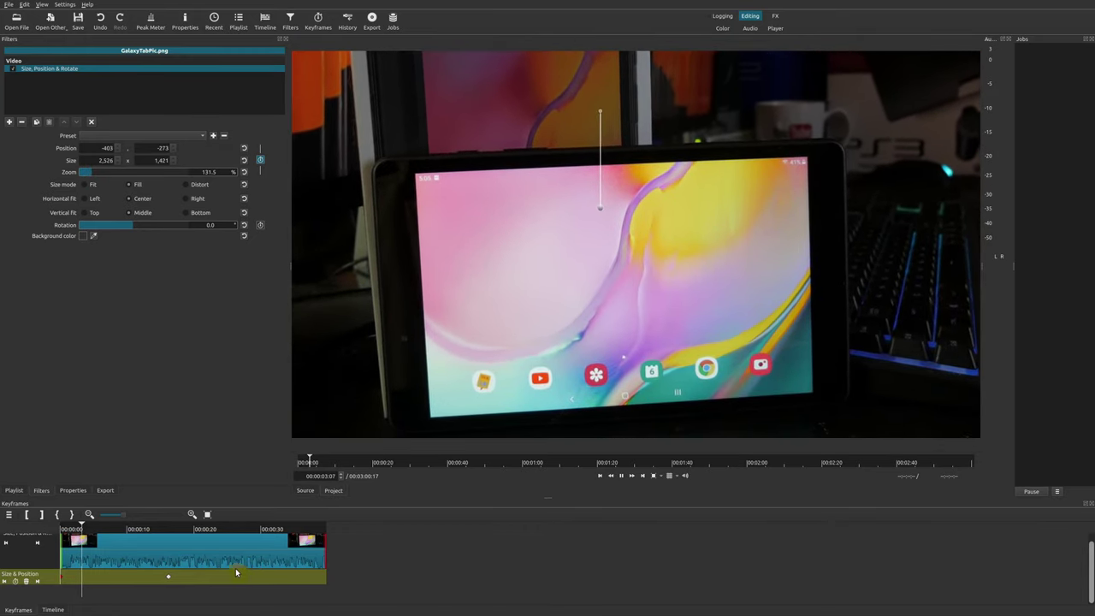
pyautogui.press('space')
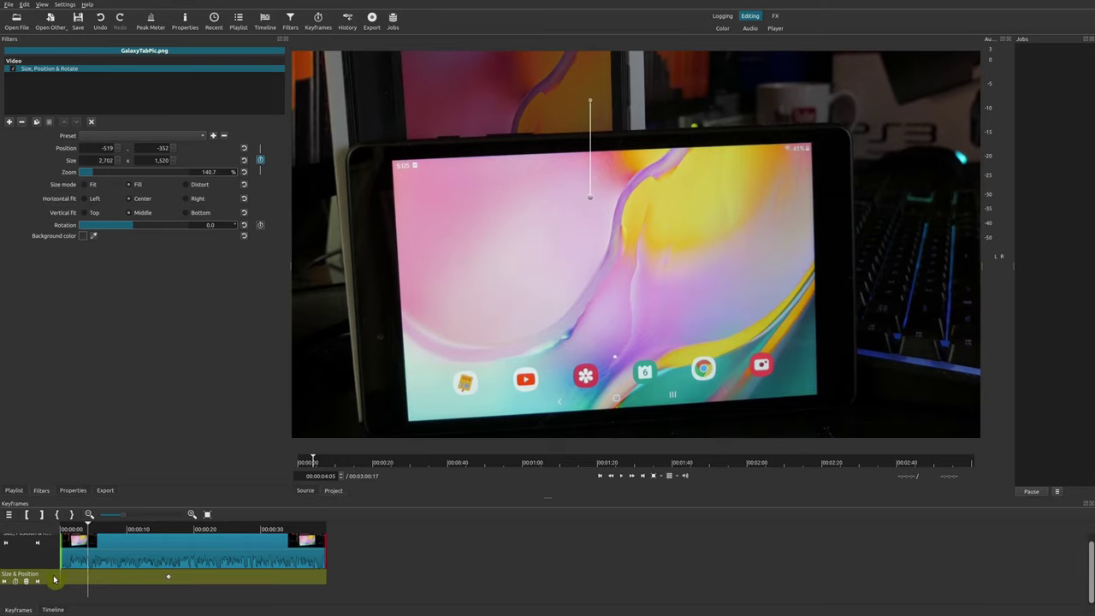
pyautogui.click(35, 584)
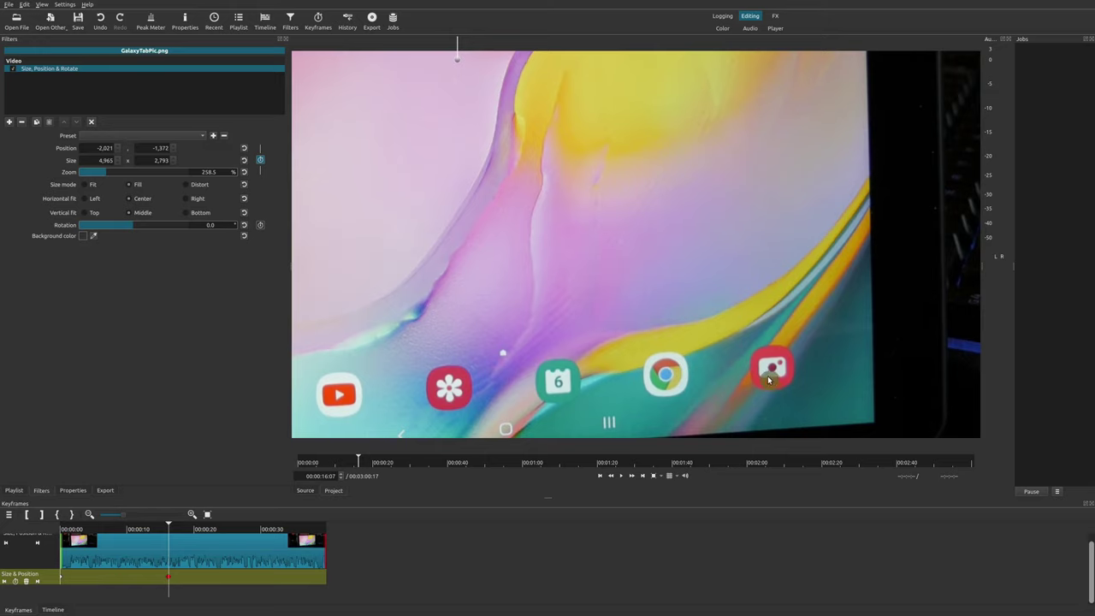
pyautogui.click(9, 582)
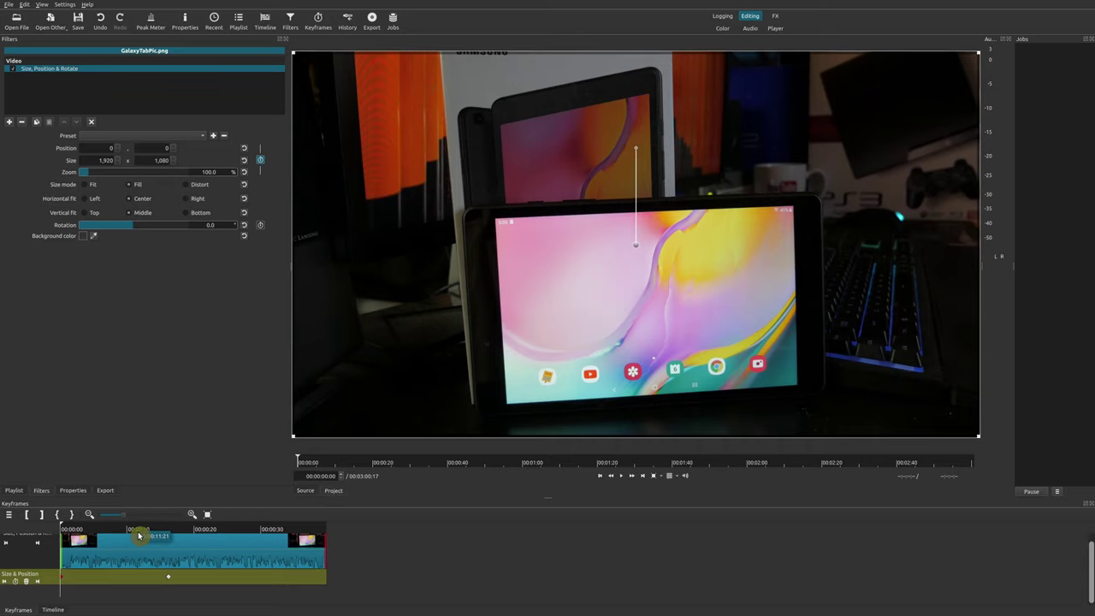
# Move the close-up keyframe to 00:00:08:09 and replay the animation from the start
pyautogui.click(139, 531)
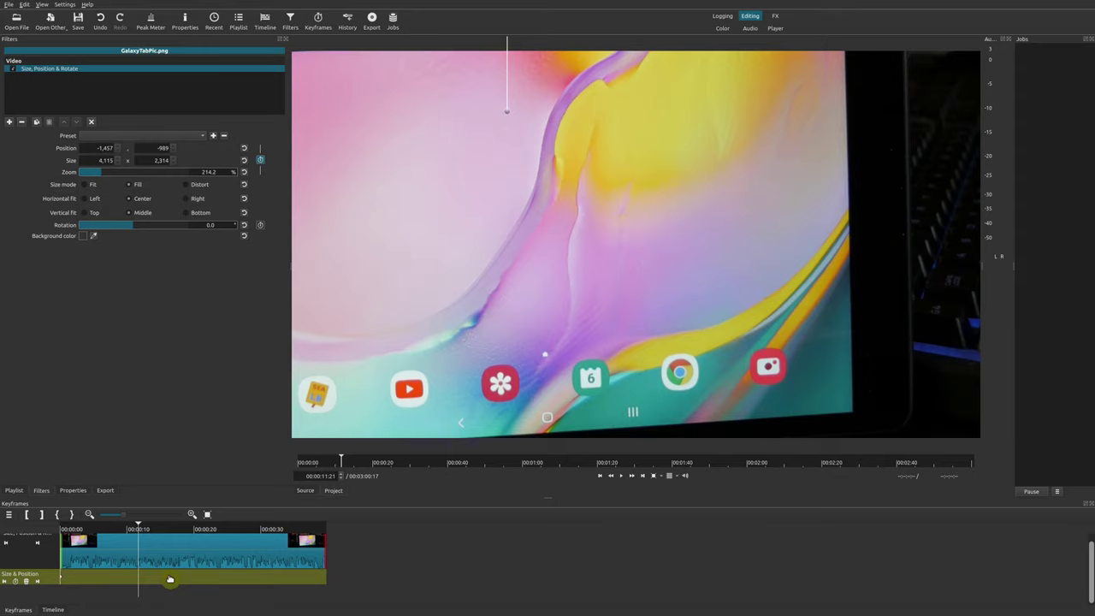
pyautogui.moveTo(170, 581); pyautogui.dragTo(115, 578)
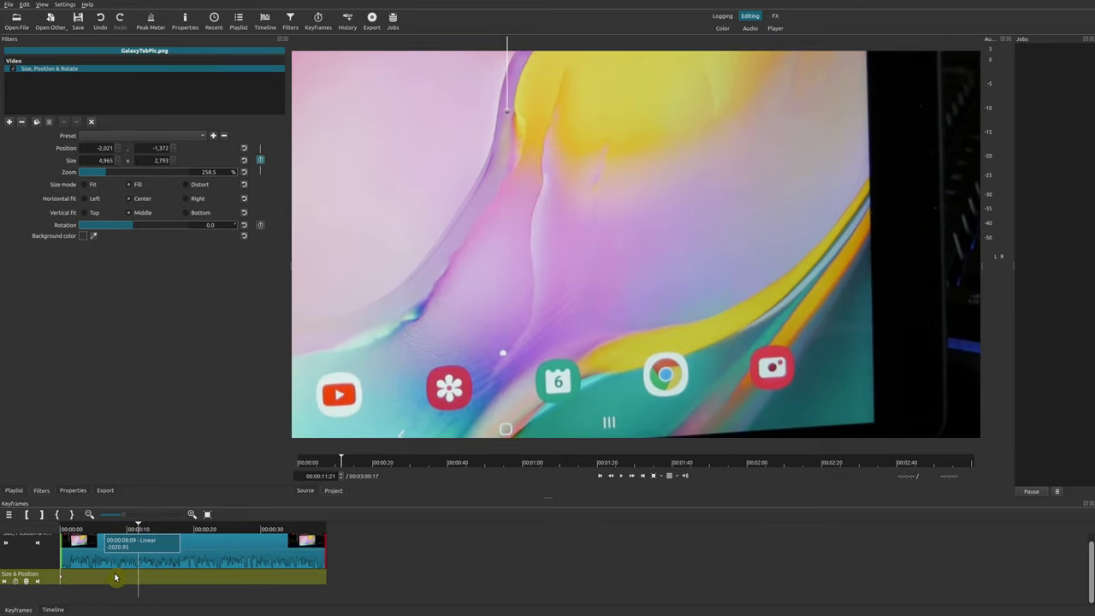
pyautogui.click(101, 538)
pyautogui.press('Home')
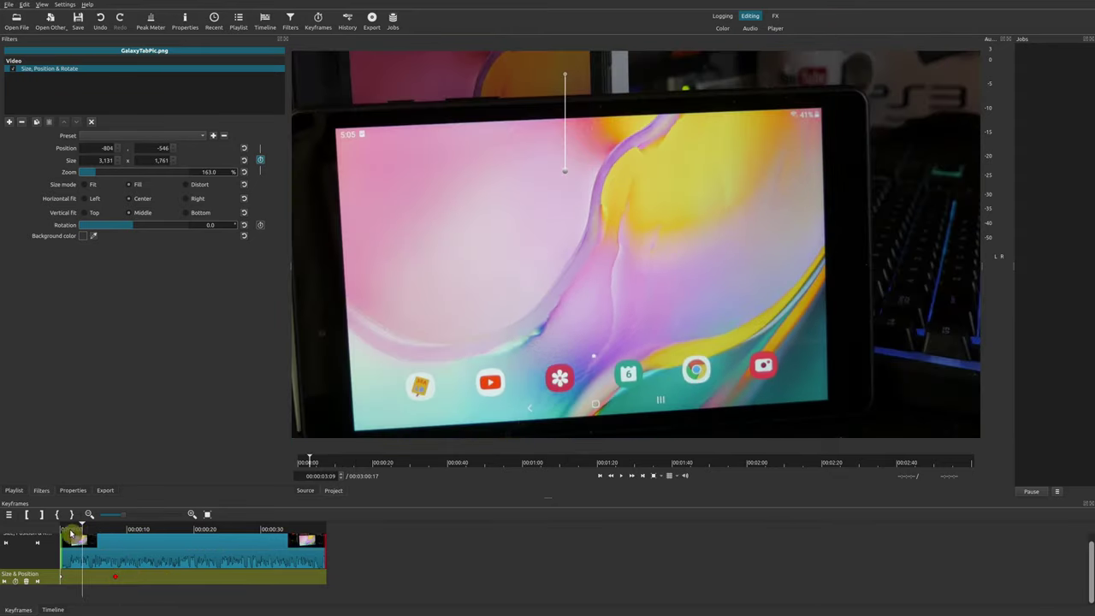
pyautogui.press('space')
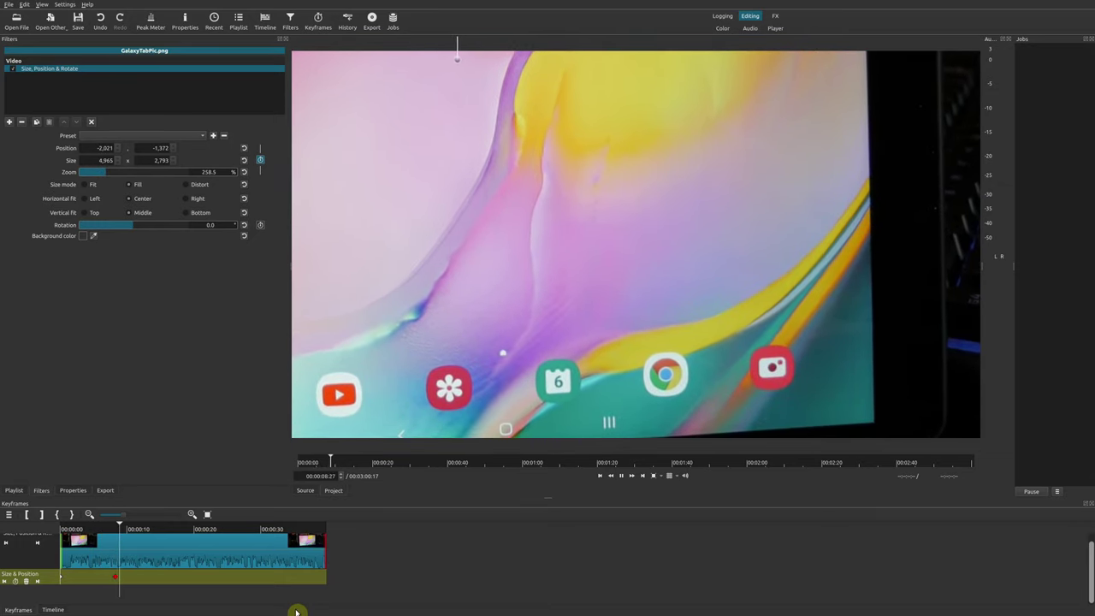
pyautogui.click(70, 532)
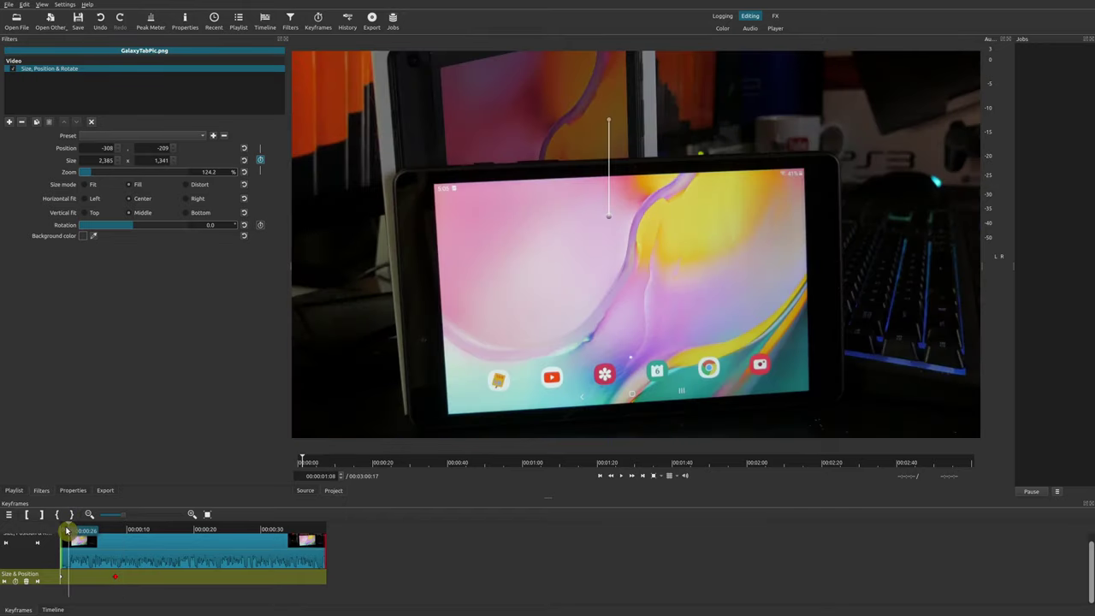
pyautogui.click(48, 526)
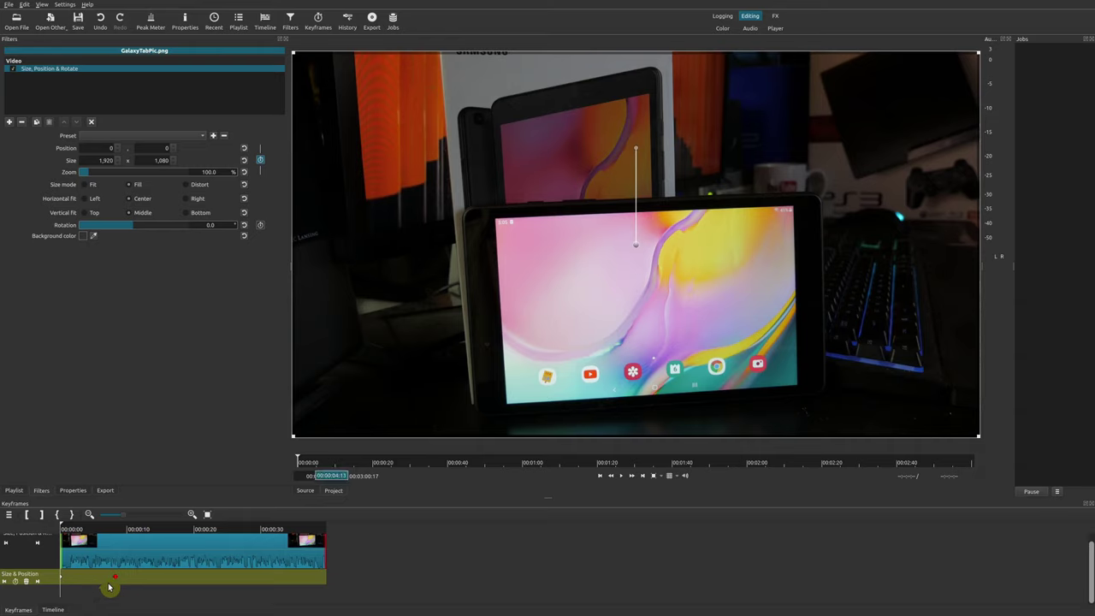
pyautogui.click(32, 582)
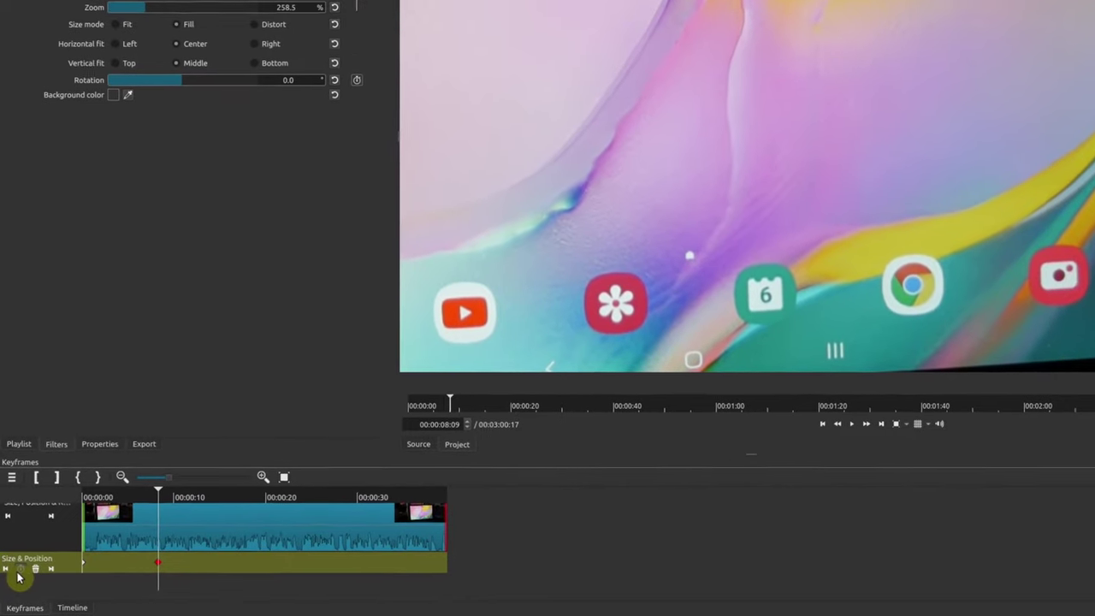
# At the first keyframe, shift the photo right to position 1015, 58, leaving the frame's left side black
pyautogui.click(5, 567)
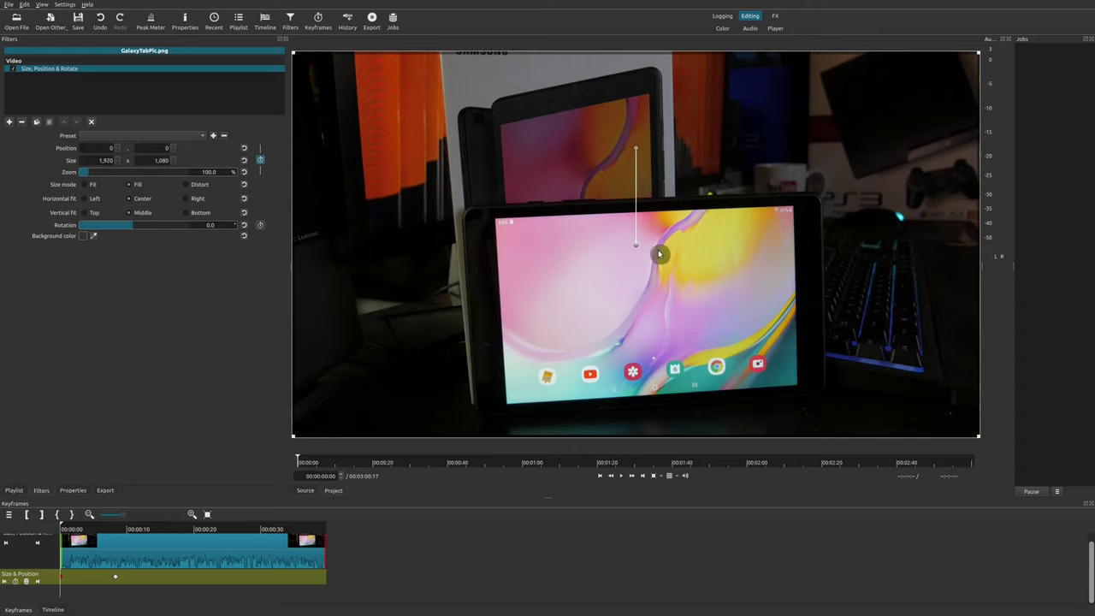
pyautogui.moveTo(638, 246); pyautogui.dragTo(1007, 268)
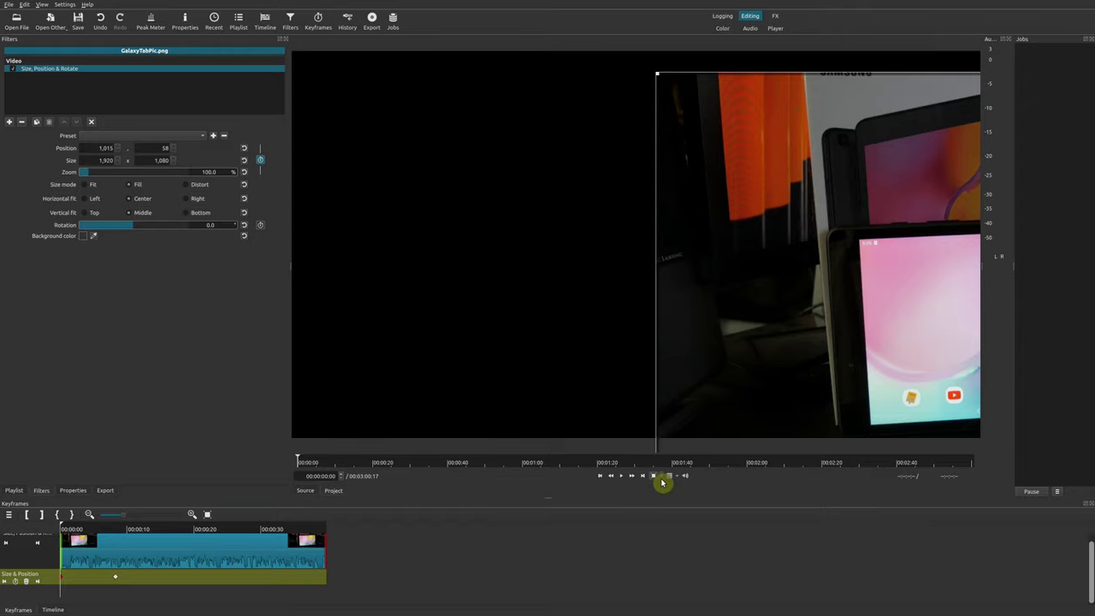
pyautogui.click(663, 479)
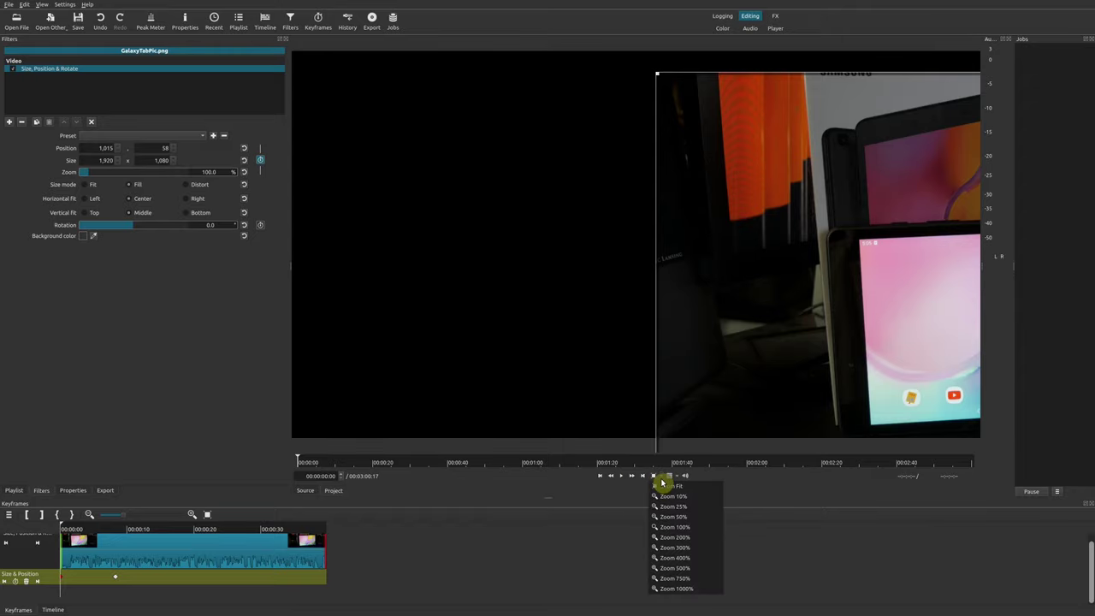
# At the clip start, scale the photo up to 204.3% and pan it to position −21, −966
pyautogui.click(683, 517)
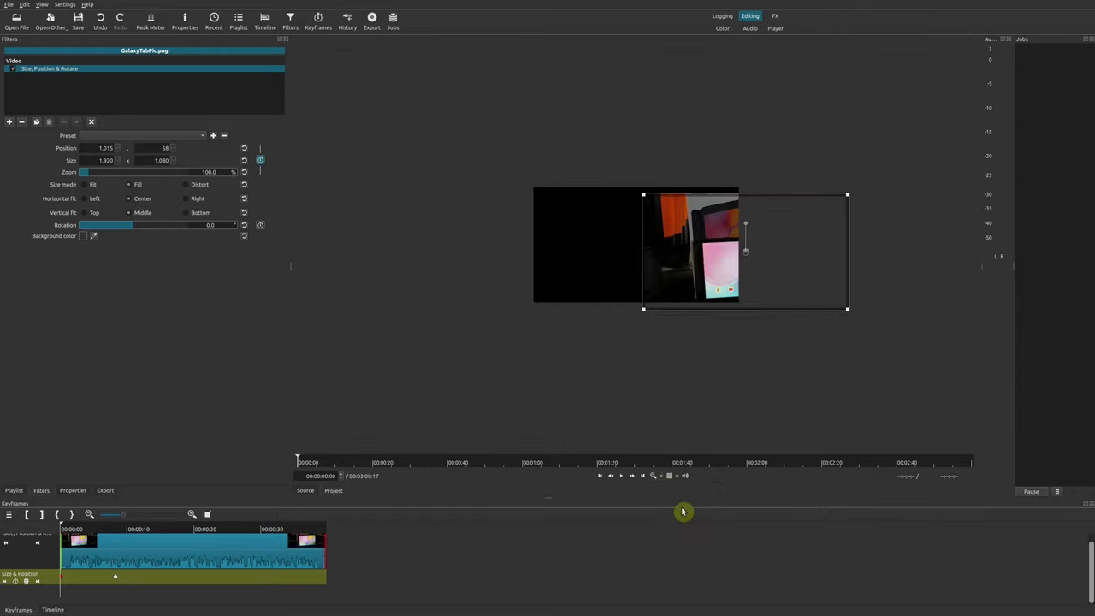
pyautogui.moveTo(647, 201); pyautogui.dragTo(551, 81)
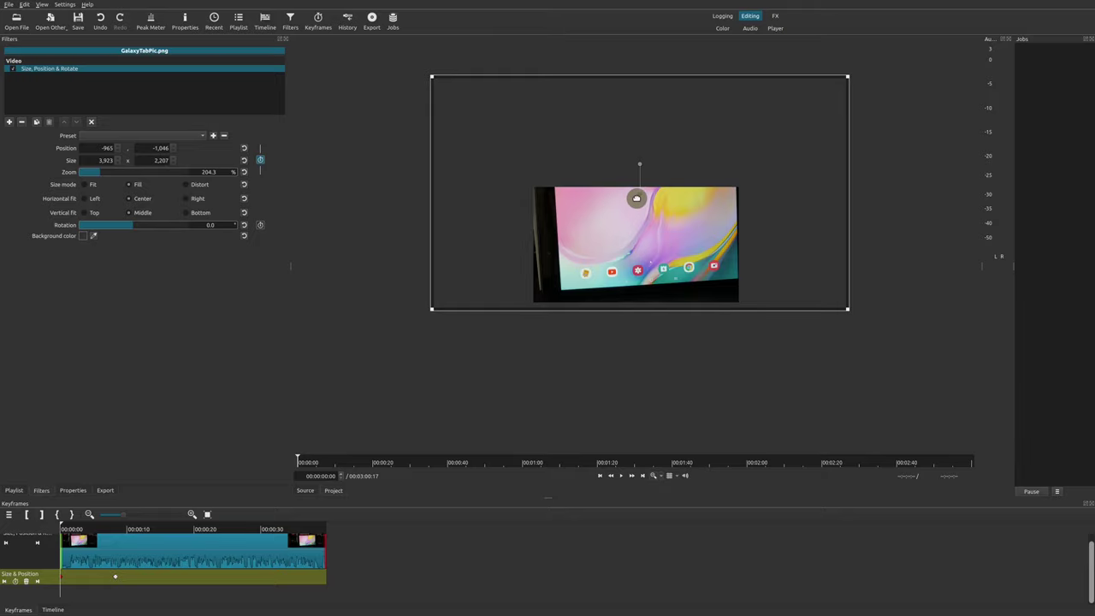
pyautogui.moveTo(637, 198); pyautogui.dragTo(739, 207)
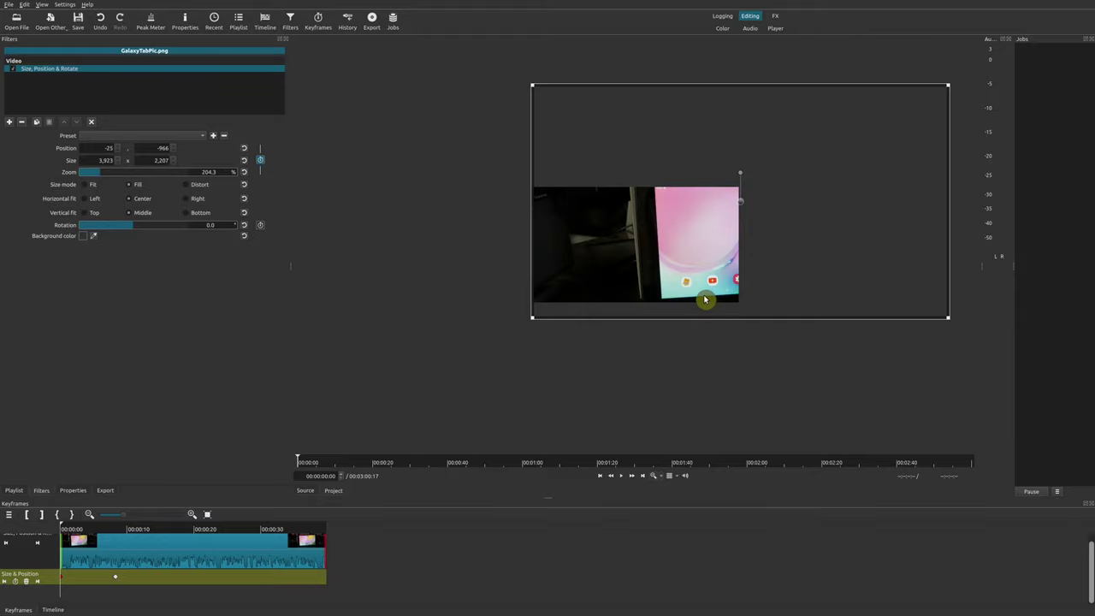
# Pan the 8-second keyframe's photo left to −2665, −1352, then return to the start with the preview enlarged
pyautogui.click(37, 582)
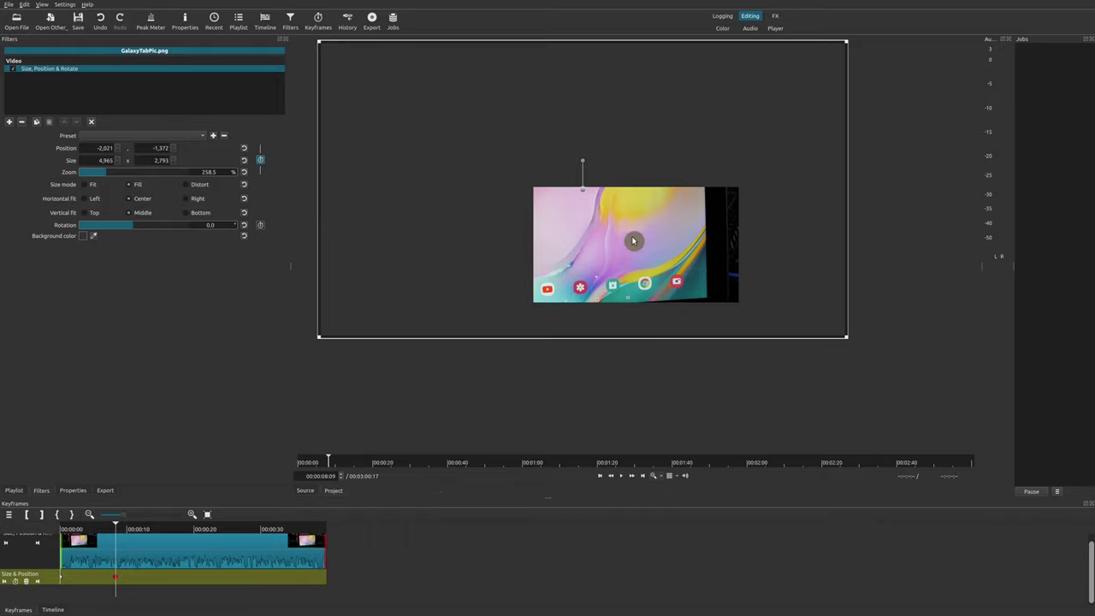
pyautogui.moveTo(585, 193); pyautogui.dragTo(513, 195)
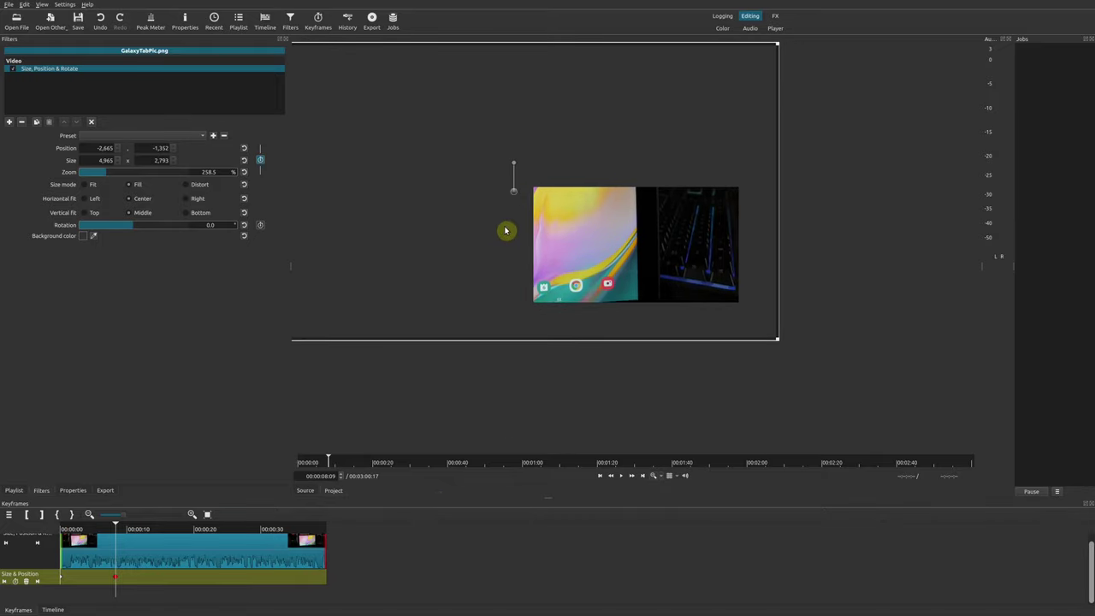
pyautogui.click(15, 597)
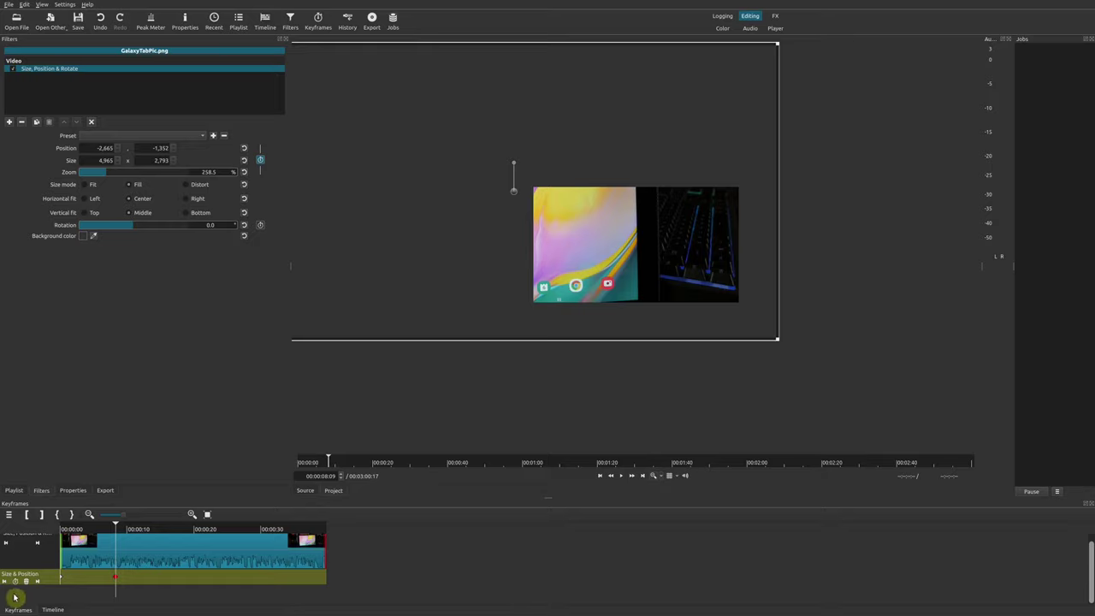
pyautogui.click(3, 581)
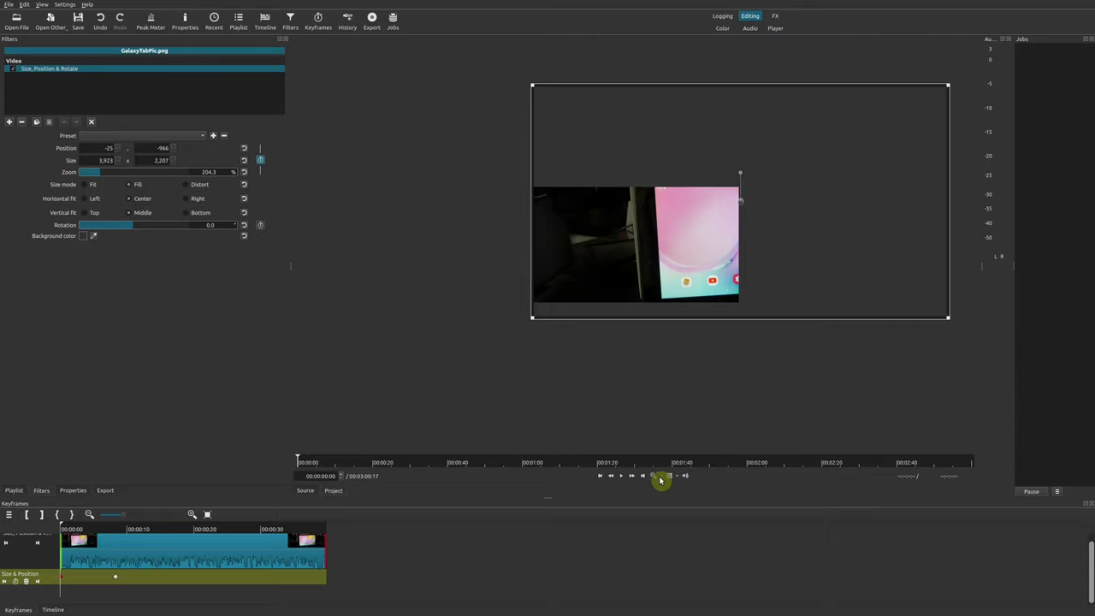
pyautogui.click(661, 480)
pyautogui.click(662, 492)
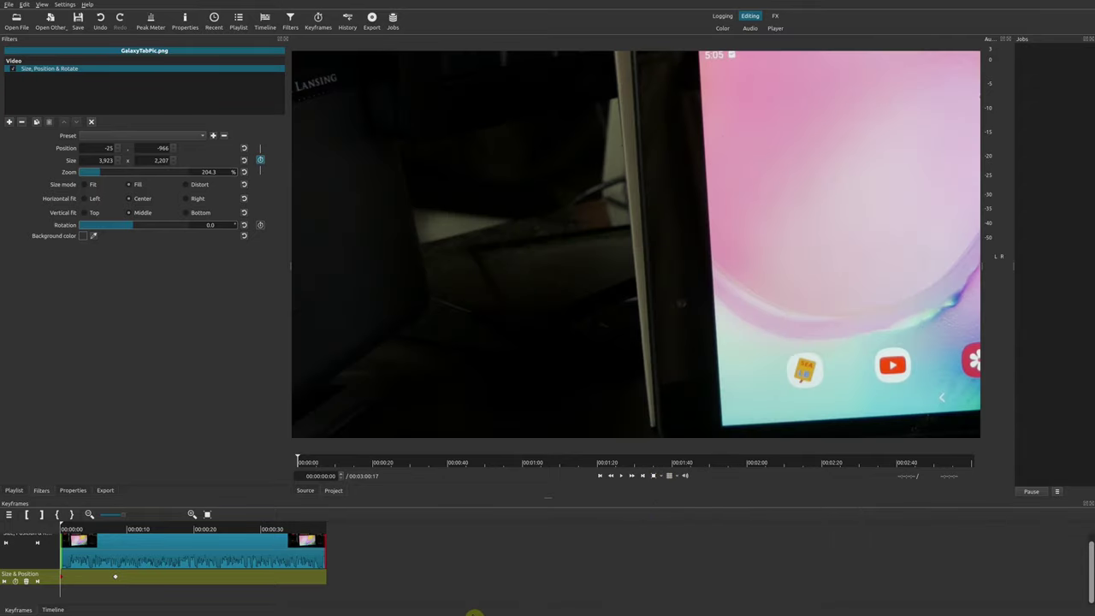
# Play back the zoom-and-pan animation, then add a 258.5% close-up keyframe at 00:00:12:00
pyautogui.press('space')
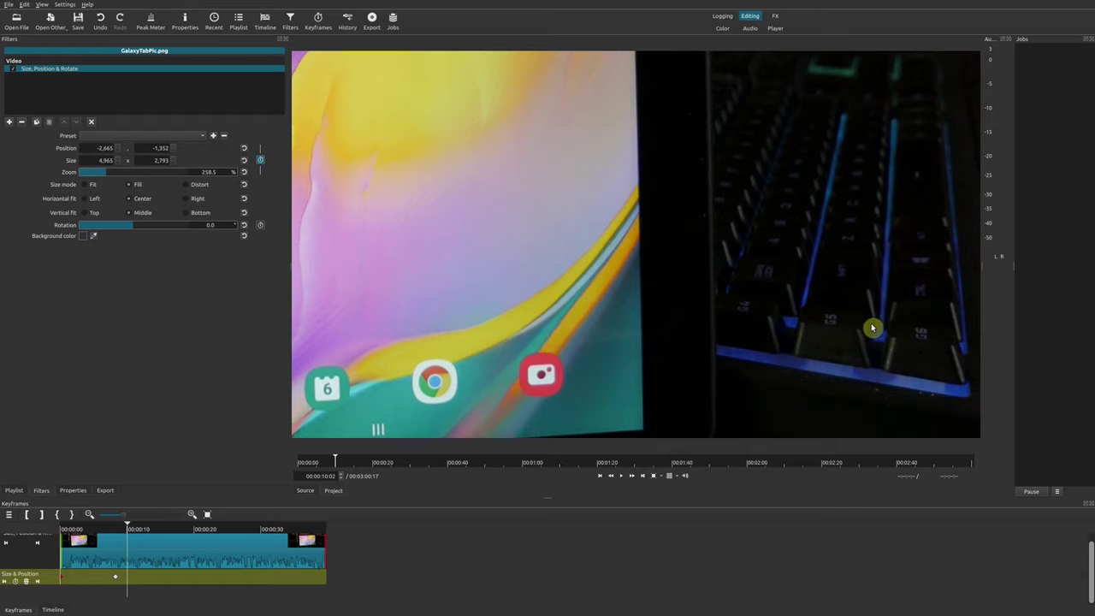
pyautogui.click(146, 534)
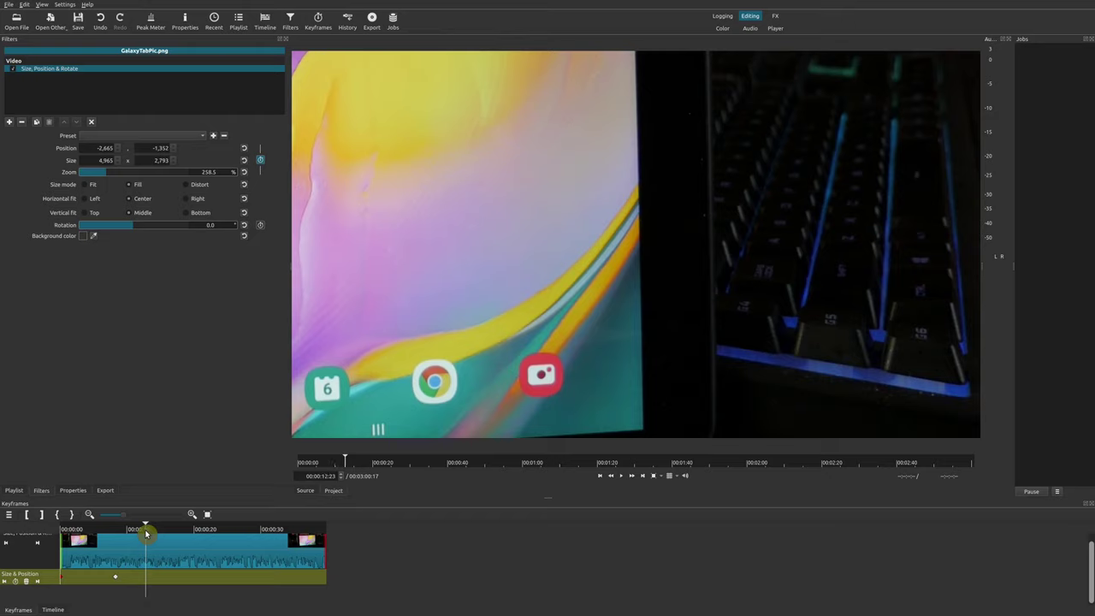
pyautogui.click(141, 530)
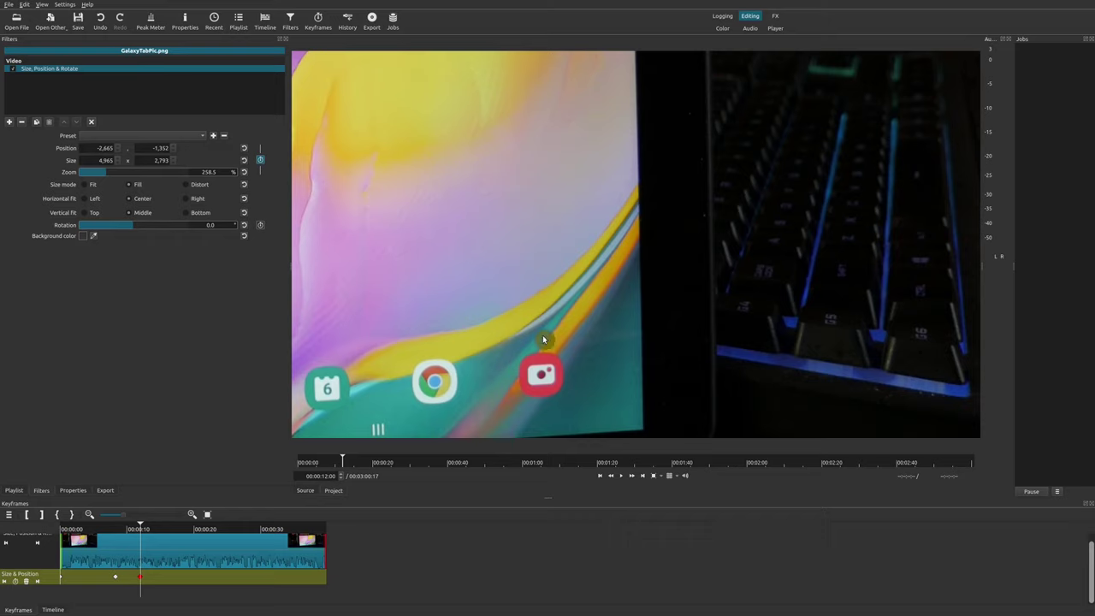
# Go back to the 12-second keyframe and shrink the preview so the whole frame is visible
pyautogui.click(179, 562)
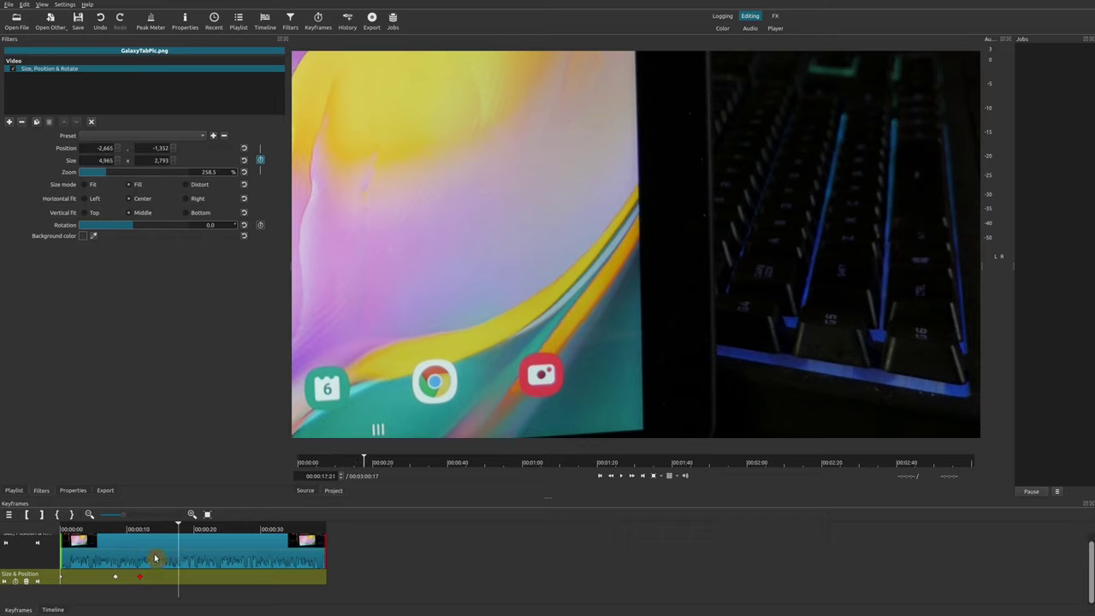
pyautogui.click(138, 528)
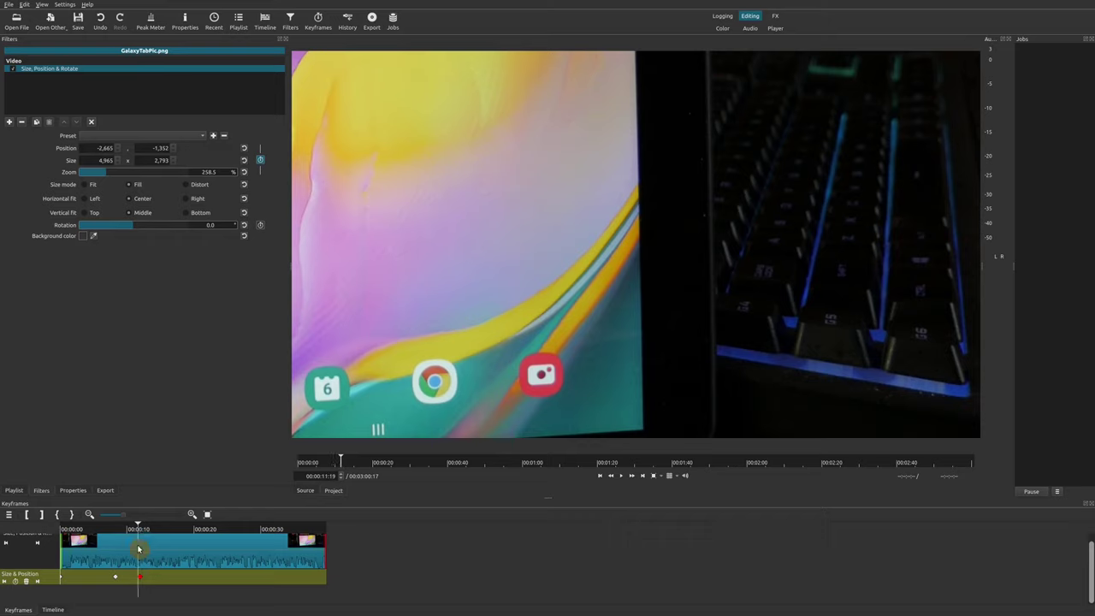
pyautogui.click(38, 585)
pyautogui.click(195, 550)
pyautogui.click(139, 532)
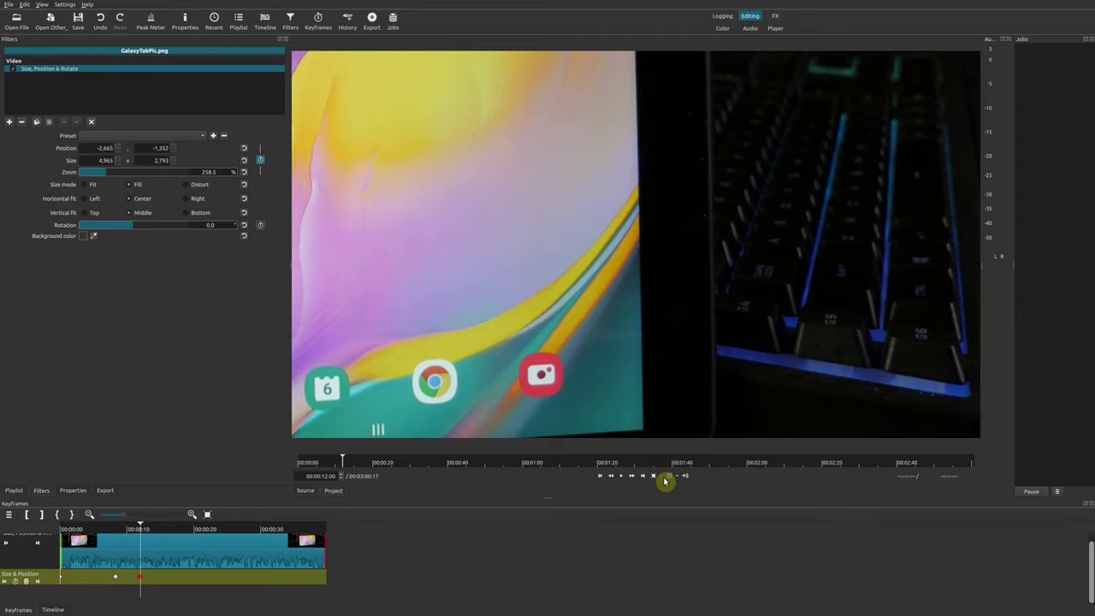
pyautogui.click(662, 481)
pyautogui.click(682, 509)
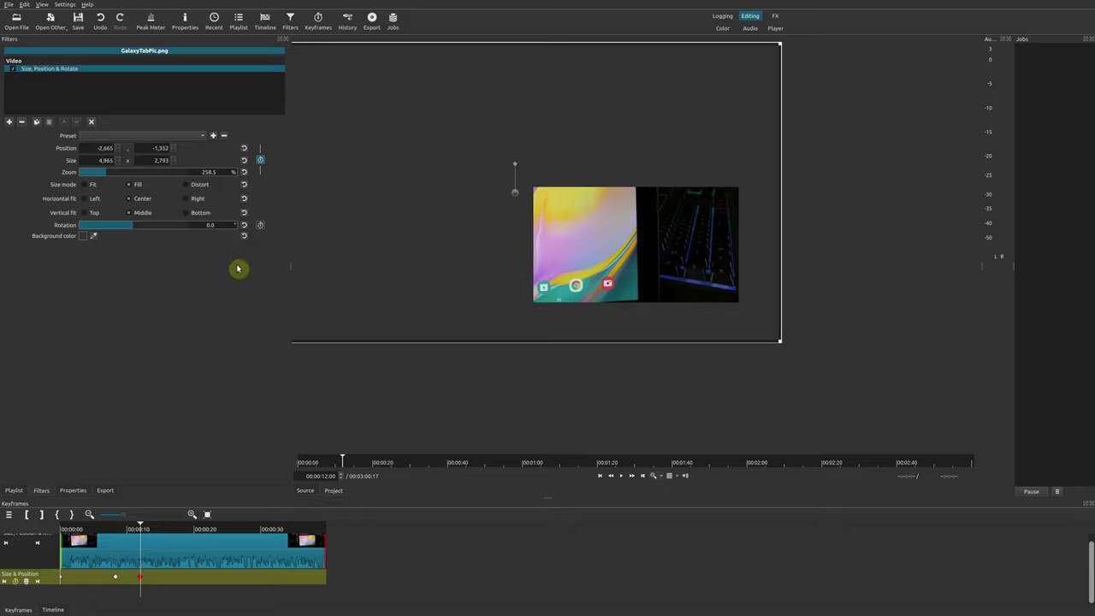
# Widen the 12-second keyframe to 168% zoom at position −944, −348
pyautogui.moveTo(116, 171); pyautogui.dragTo(86, 172)
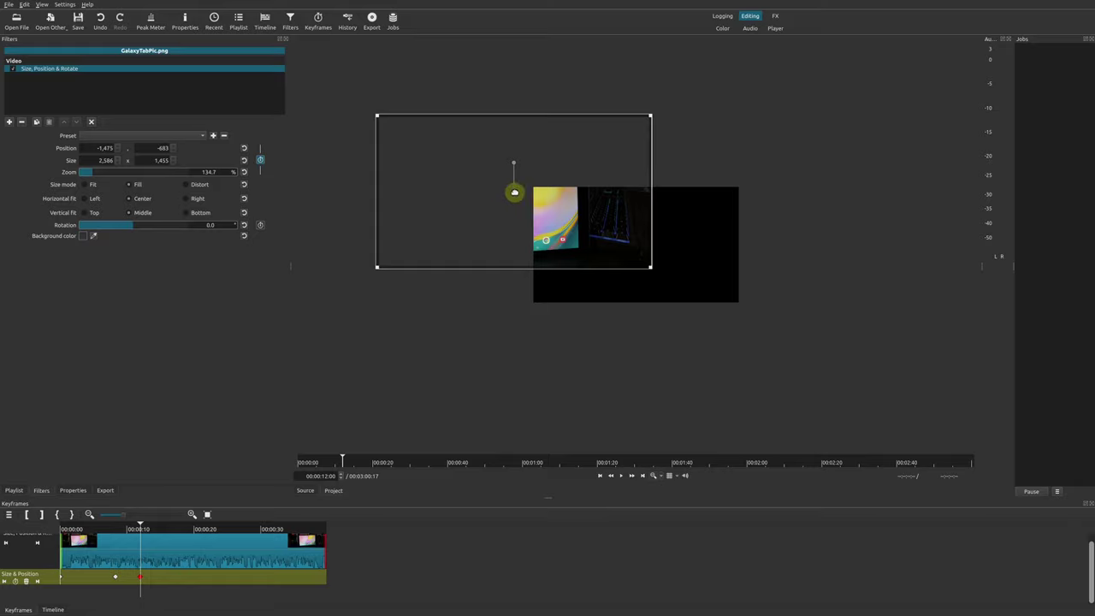
pyautogui.moveTo(521, 205); pyautogui.dragTo(601, 262)
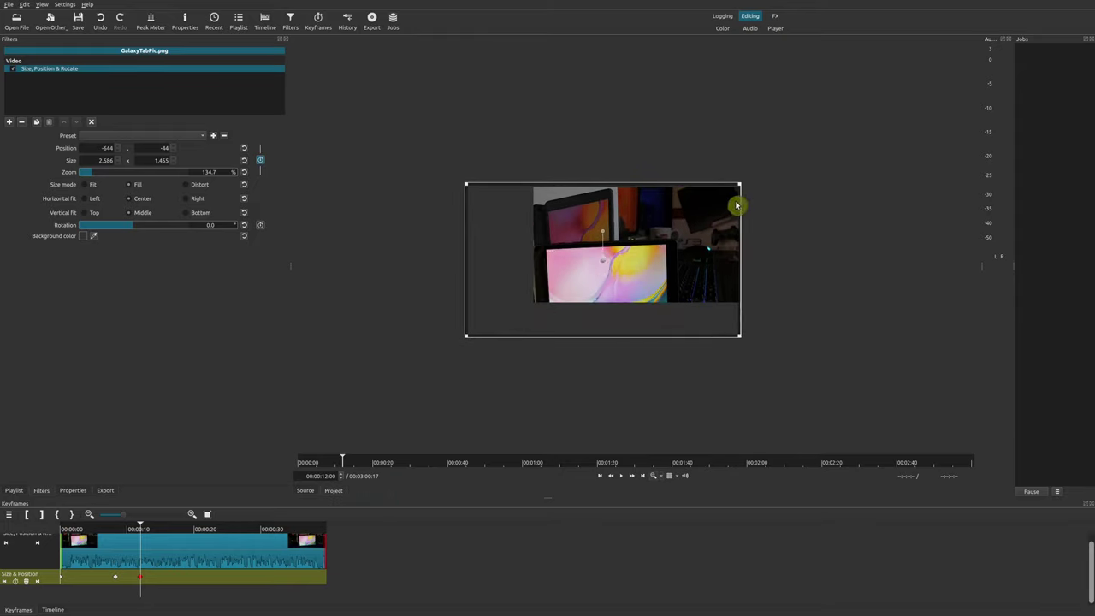
pyautogui.moveTo(740, 183); pyautogui.dragTo(808, 144)
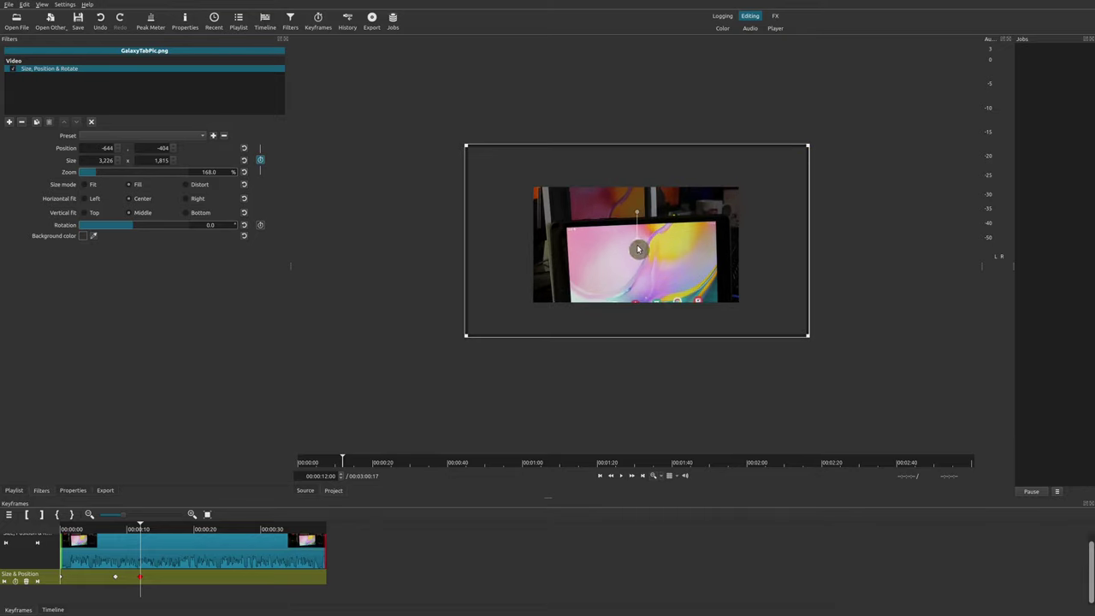
pyautogui.moveTo(638, 248); pyautogui.dragTo(604, 252)
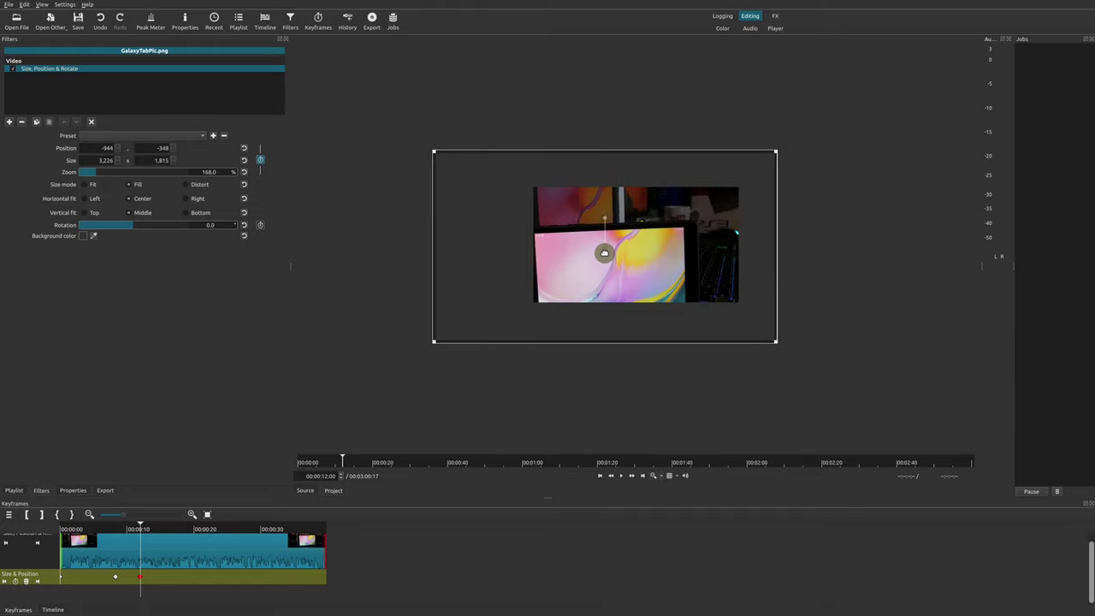
# Add a keyframe at 00:00:16:26 that returns the photo to 100% zoom at 0, 0
pyautogui.click(173, 537)
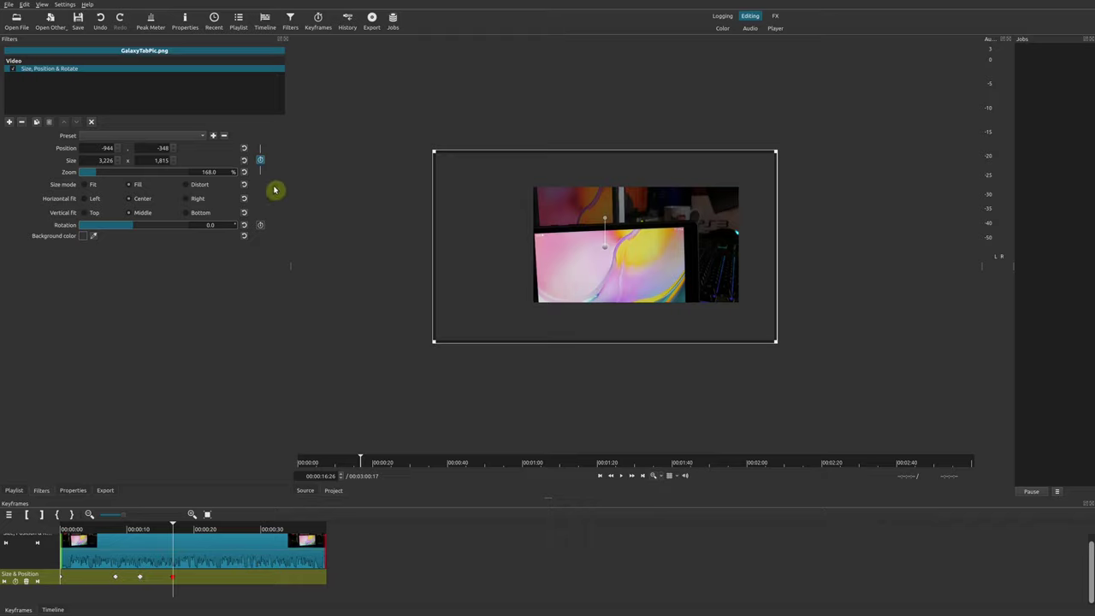
pyautogui.click(244, 172)
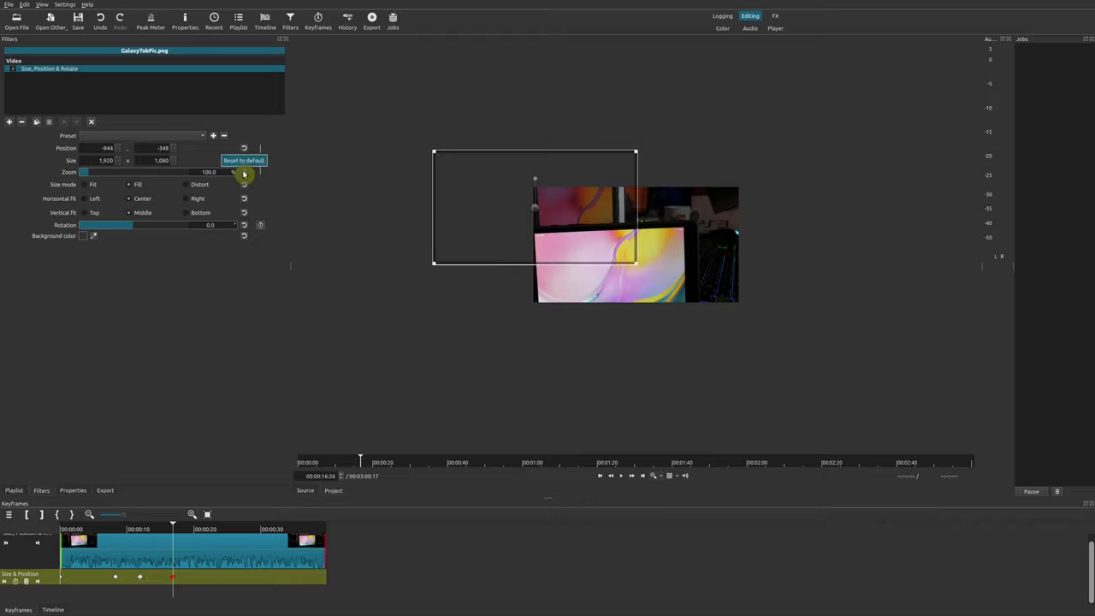
pyautogui.click(245, 149)
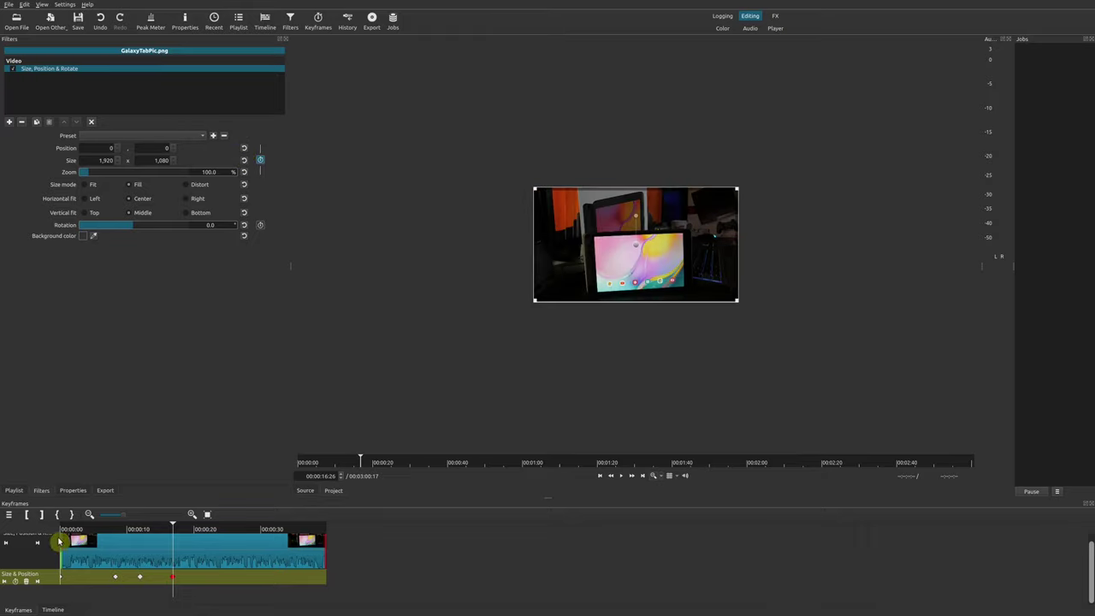
pyautogui.click(5, 545)
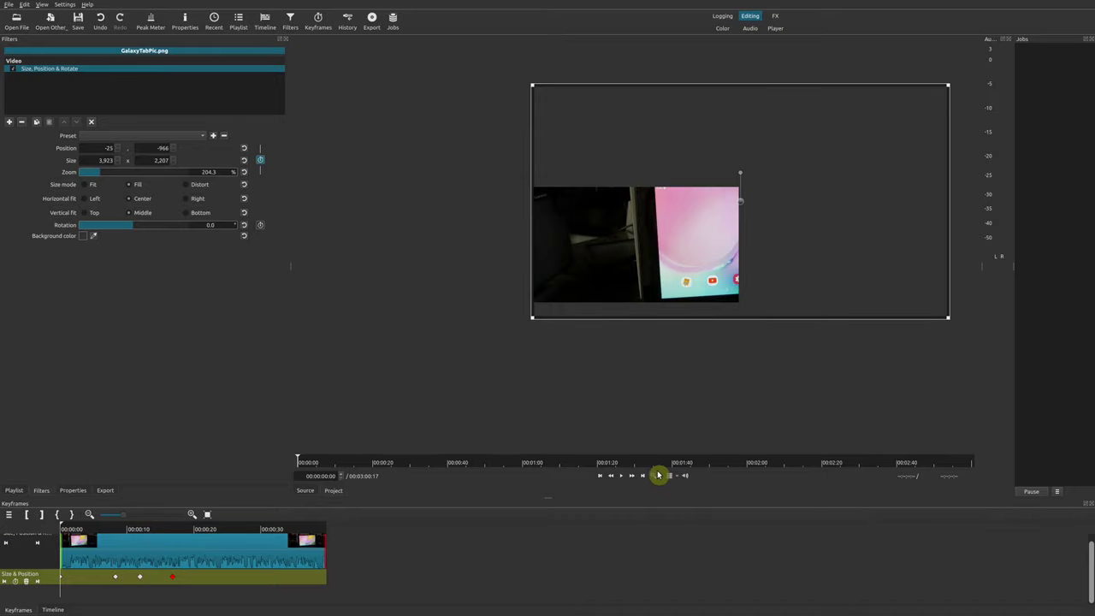
pyautogui.click(655, 477)
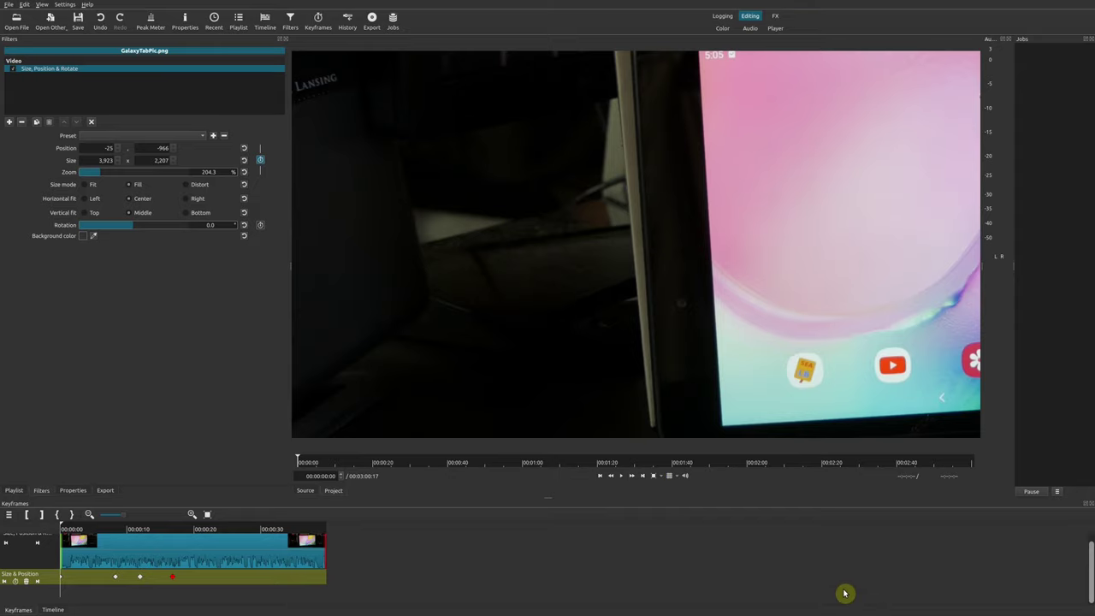
pyautogui.press('space')
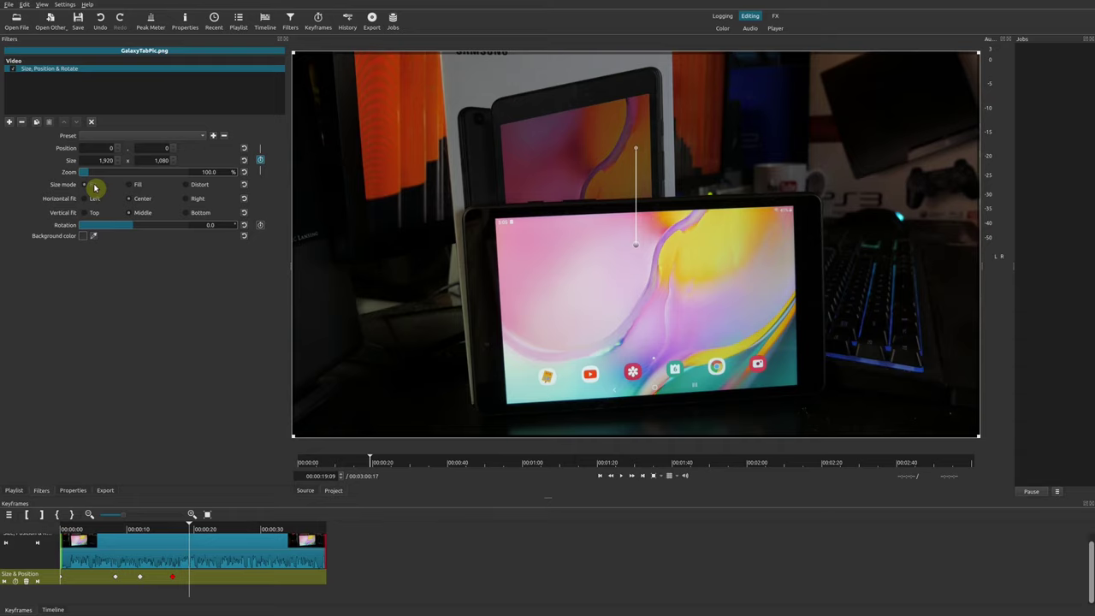
# At about 5 seconds, switch the photo's size mode to Distort with horizontal fit set to Center
pyautogui.click(164, 531)
pyautogui.click(127, 532)
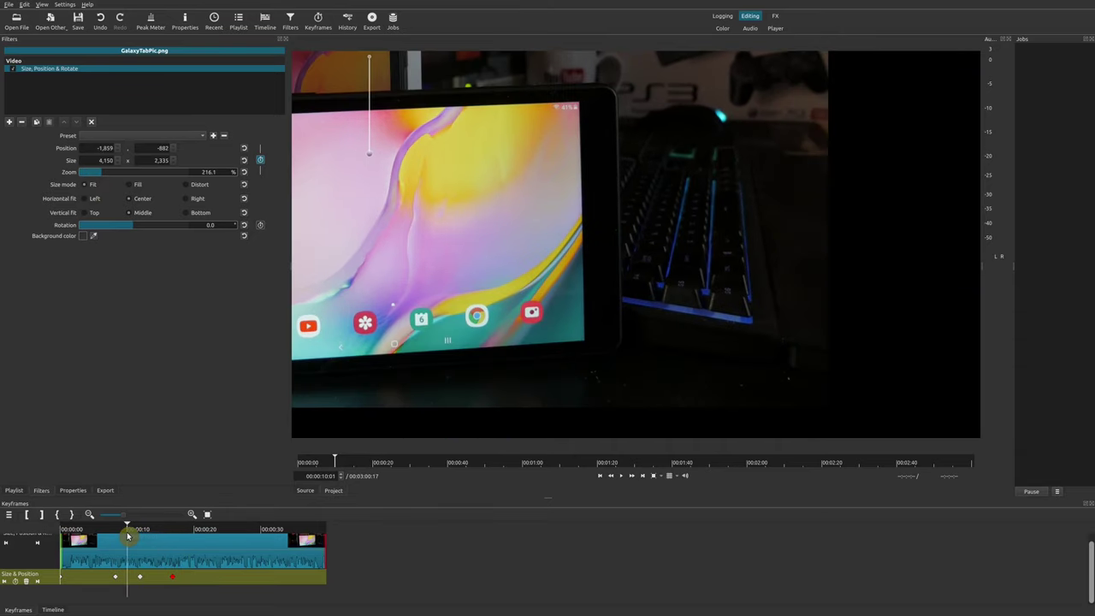
pyautogui.click(98, 531)
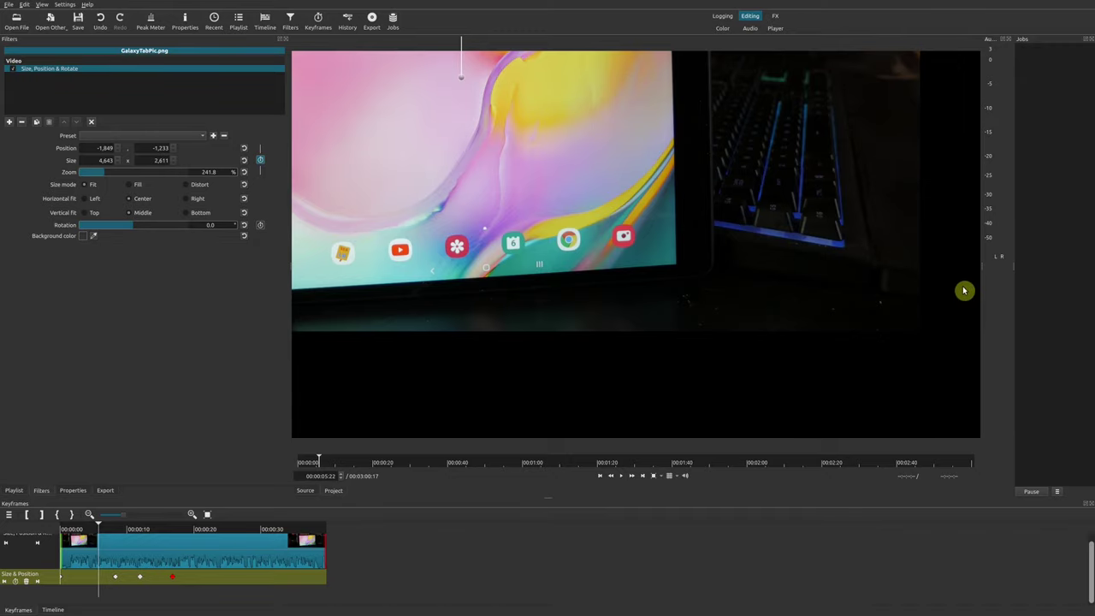
pyautogui.click(196, 186)
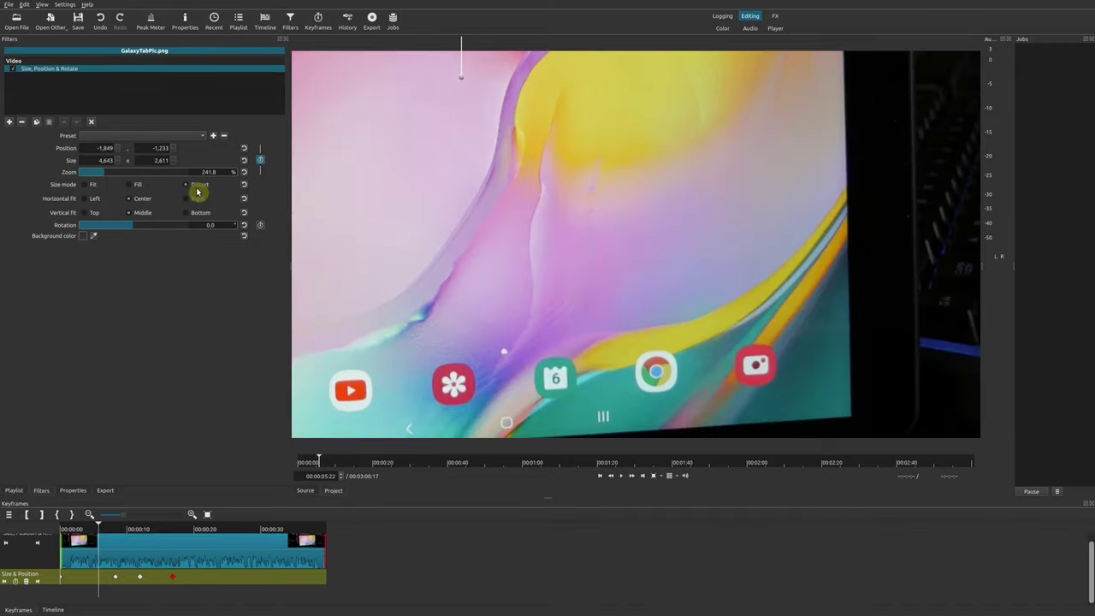
pyautogui.click(94, 200)
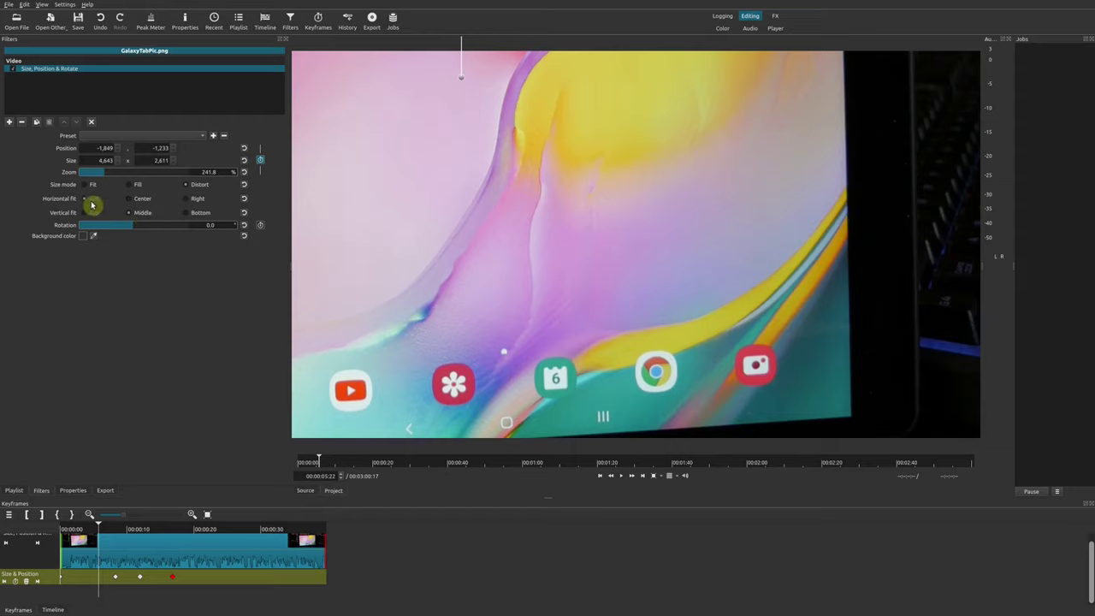
pyautogui.click(141, 199)
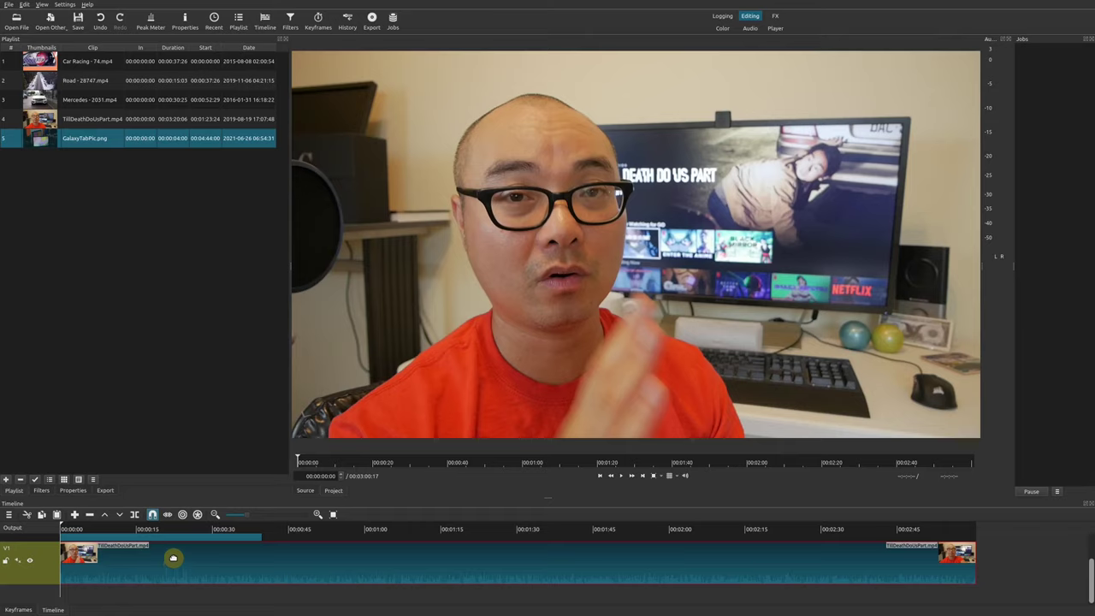
# Add a Size, Position & Rotate filter to TillDeathDoUsPart.mp4 and show its keyframes track
pyautogui.click(49, 491)
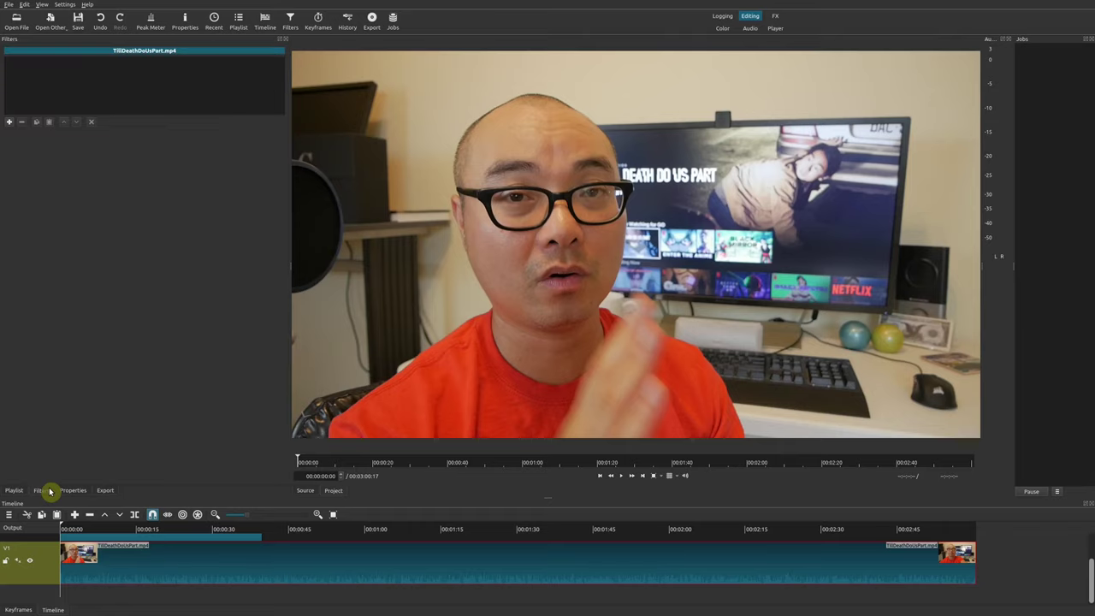
pyautogui.click(12, 123)
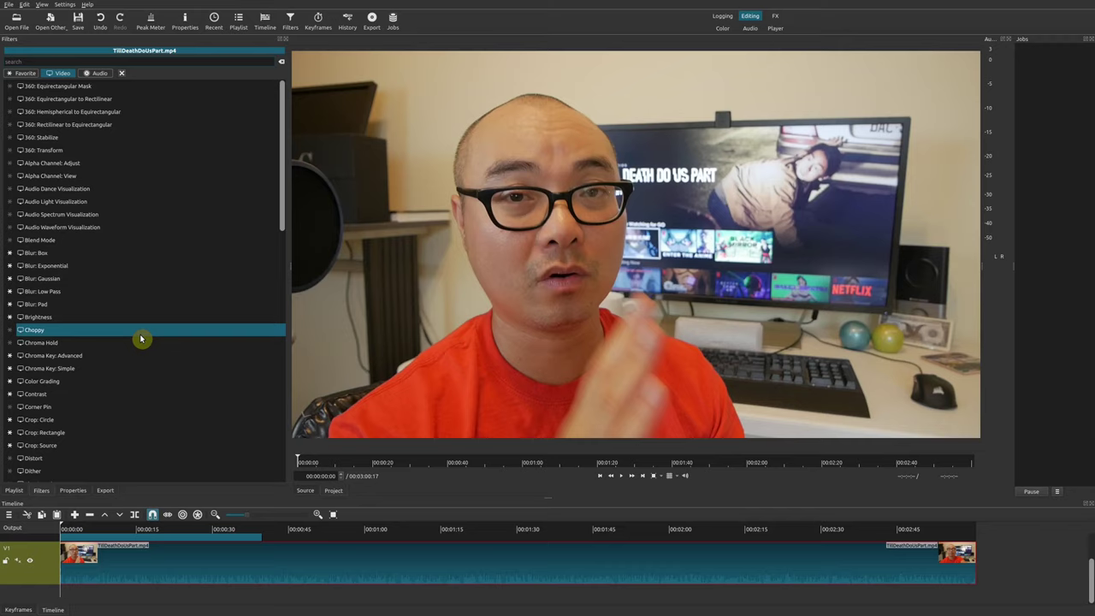
pyautogui.write('siz')
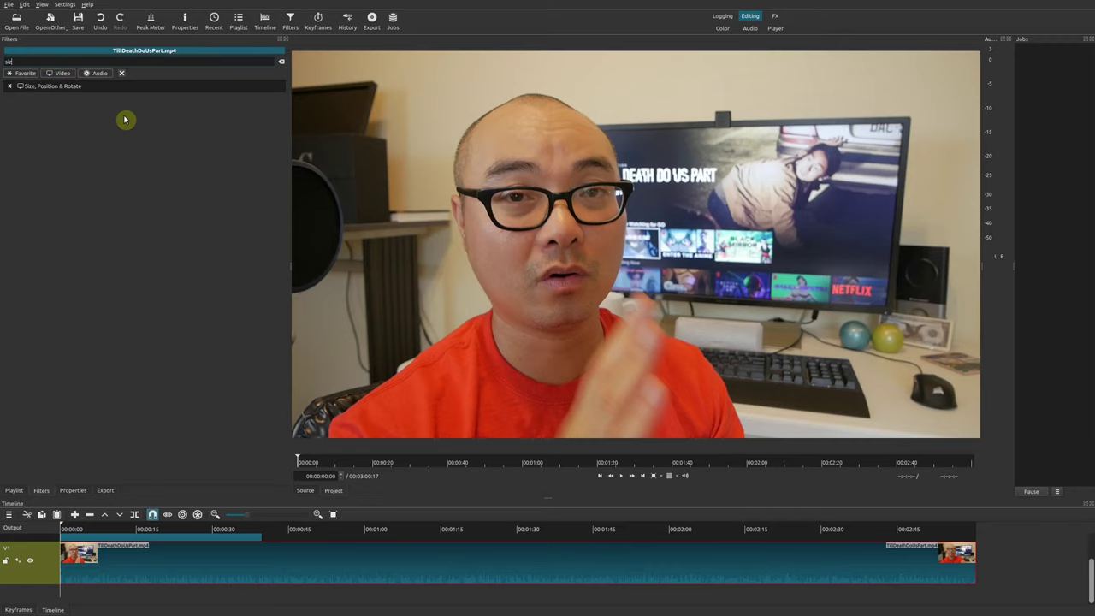
pyautogui.write('e')
pyautogui.click(108, 89)
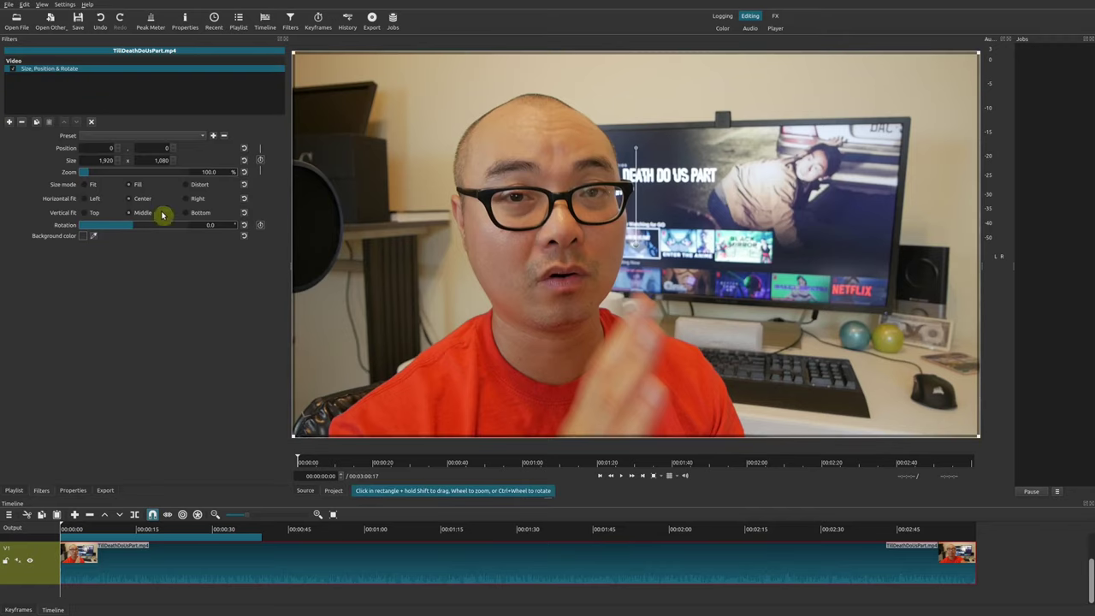
pyautogui.click(18, 610)
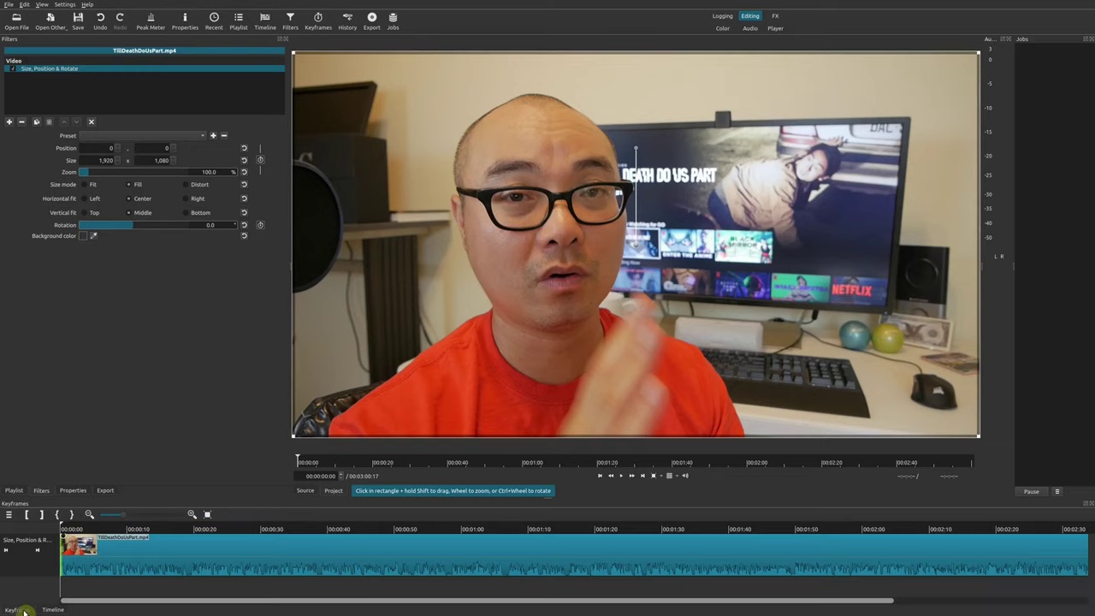
# Turn on Size & Position keyframing at the start of the talking-head clip
pyautogui.click(102, 556)
pyautogui.click(204, 546)
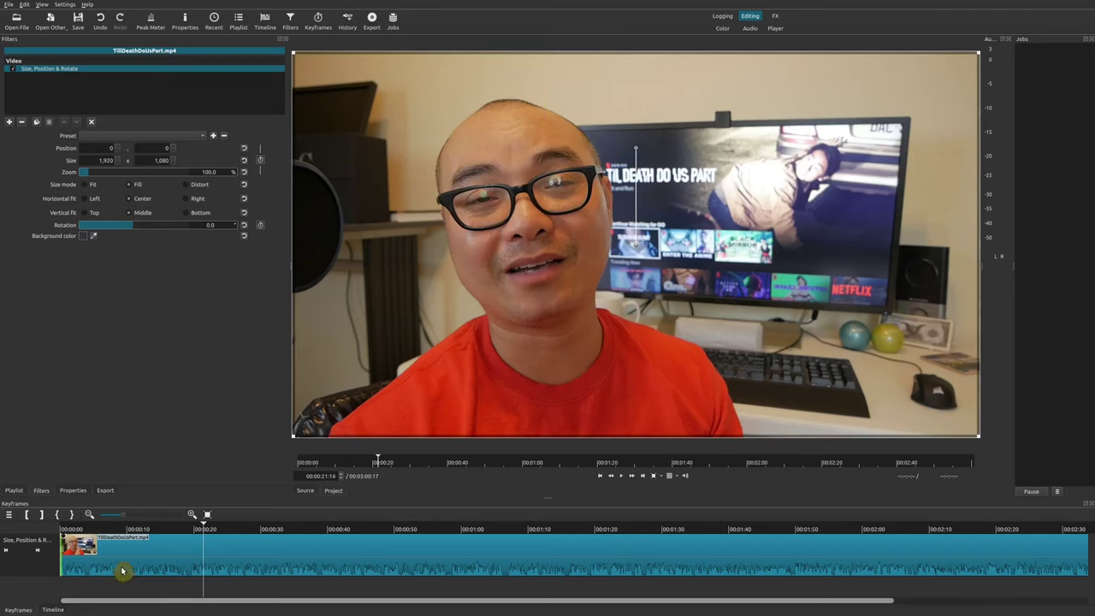
pyautogui.click(75, 532)
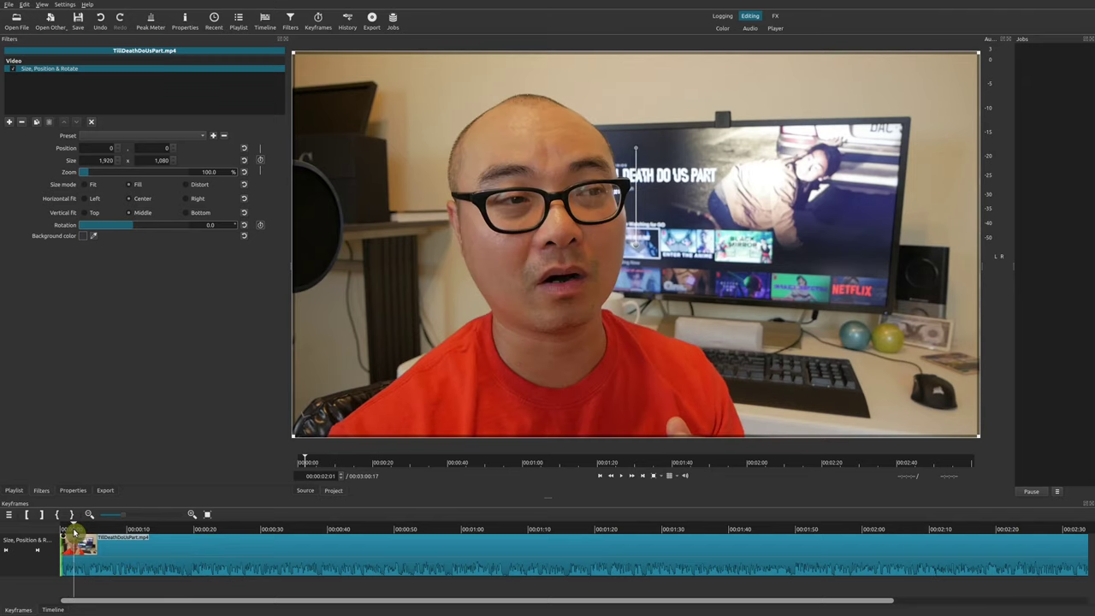
pyautogui.click(6, 549)
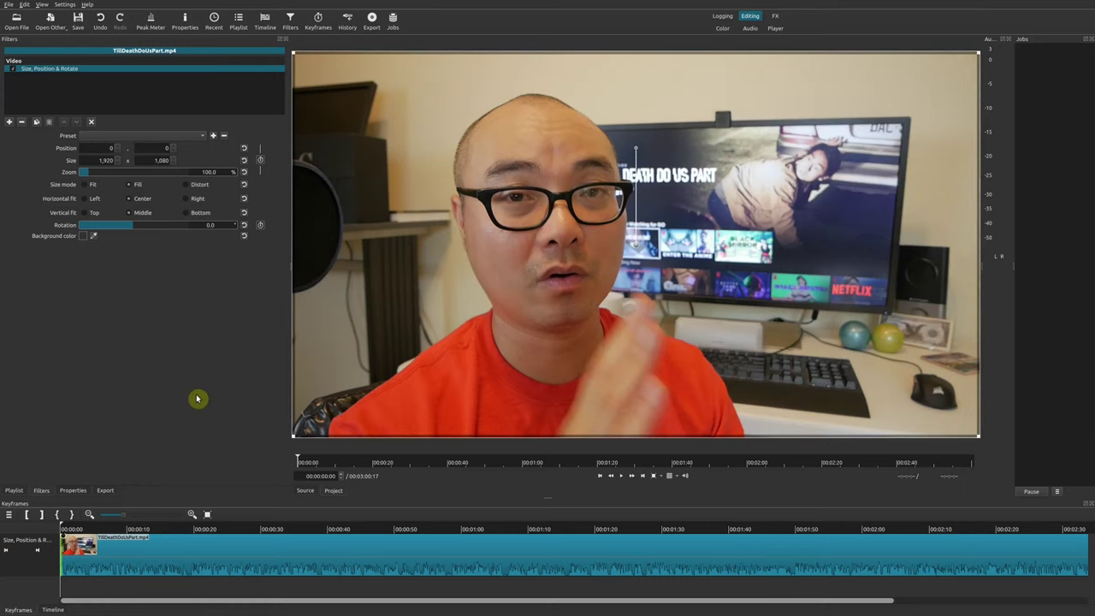
pyautogui.click(261, 161)
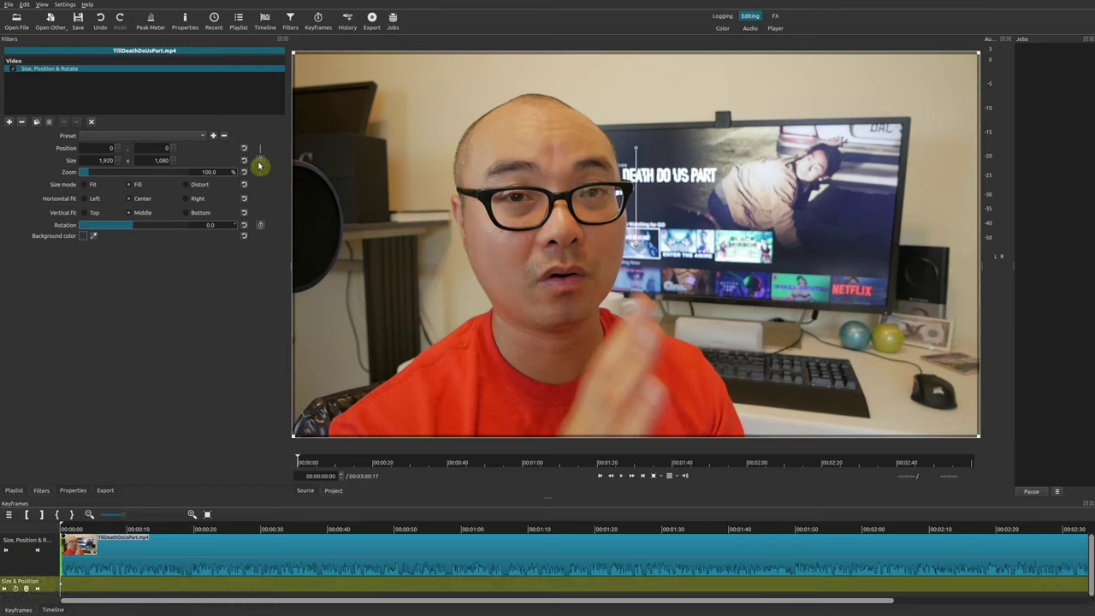
pyautogui.scroll(-1, 1091, 566)
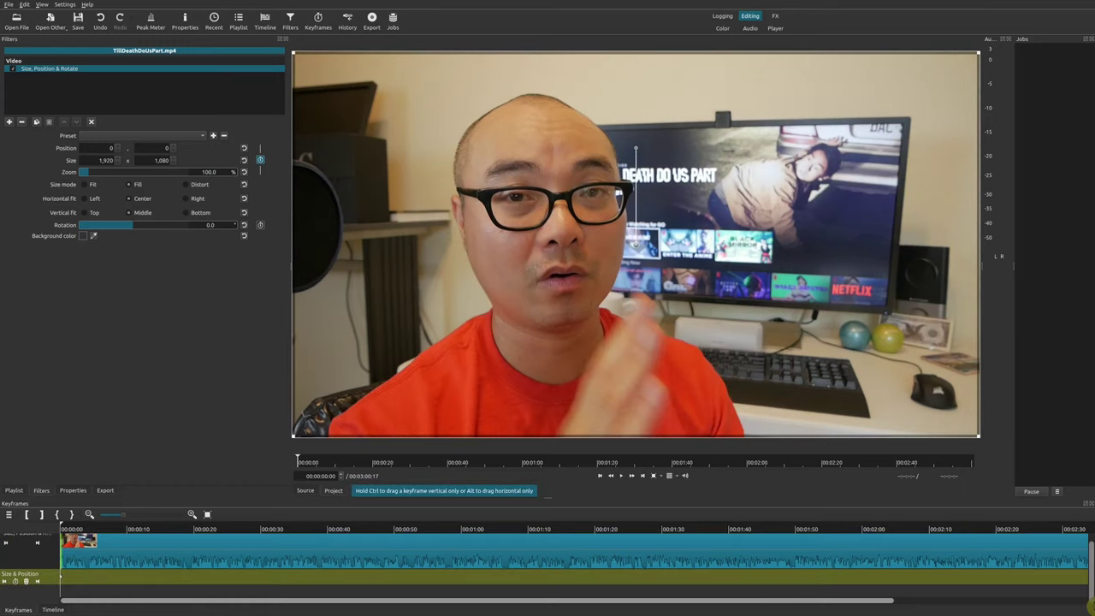
# End the filter at 00:00:35:07 so it covers only the first 35 seconds
pyautogui.click(291, 531)
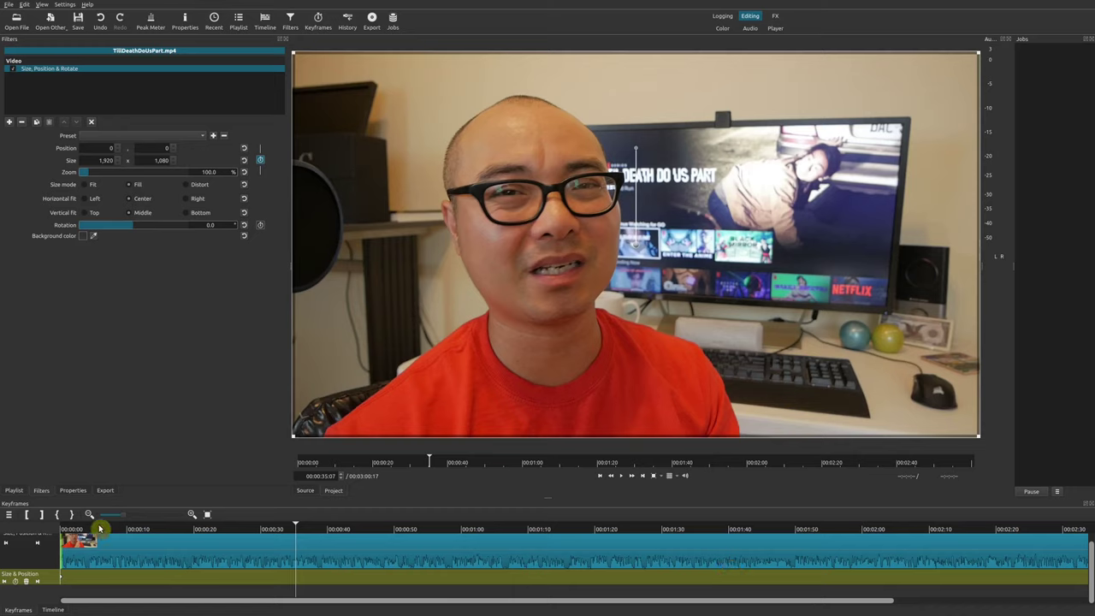
pyautogui.click(43, 516)
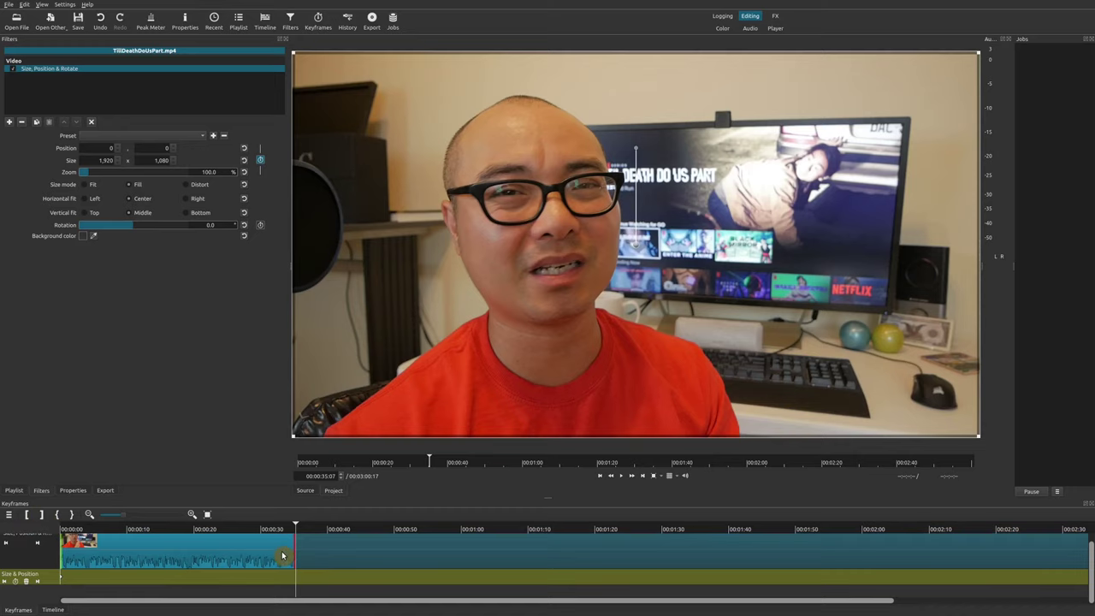
pyautogui.click(93, 534)
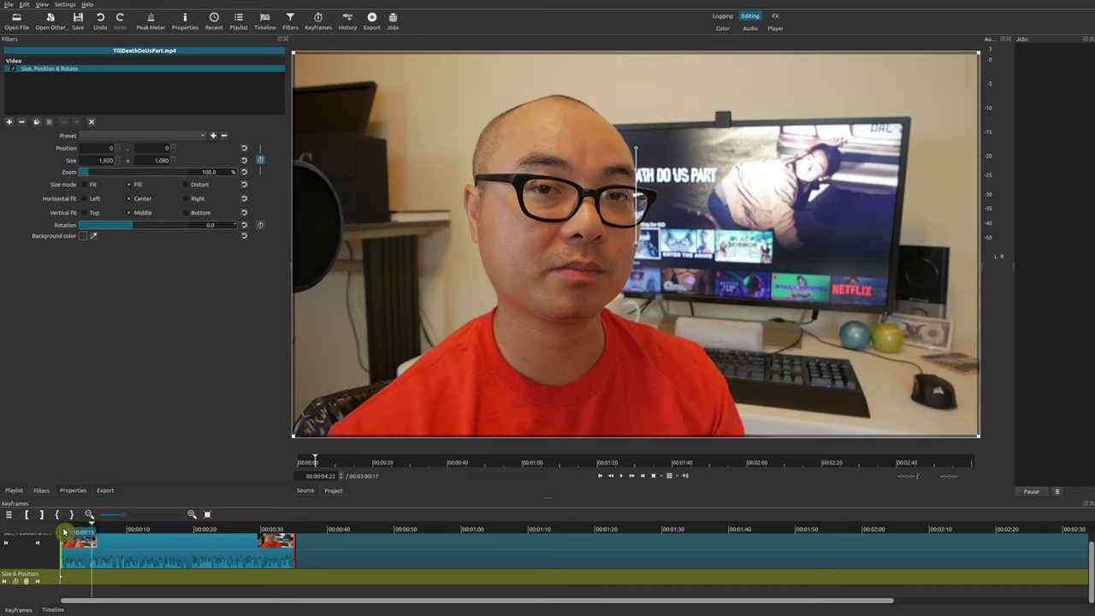
# Zoom the clip start in to 450.1% and frame the speaker's face
pyautogui.click(38, 548)
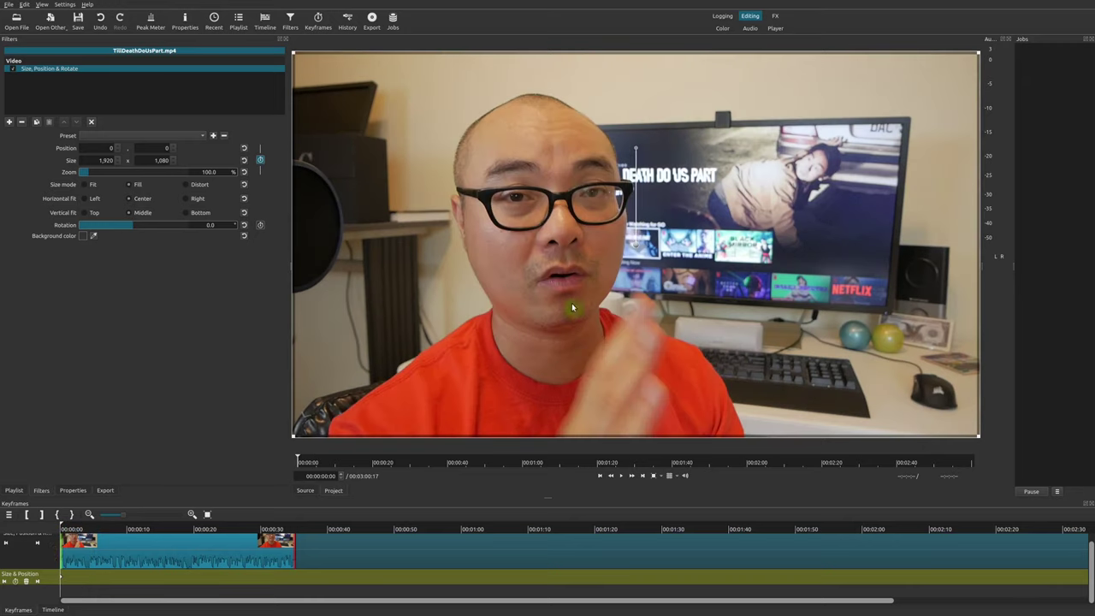
pyautogui.moveTo(100, 172); pyautogui.dragTo(129, 174)
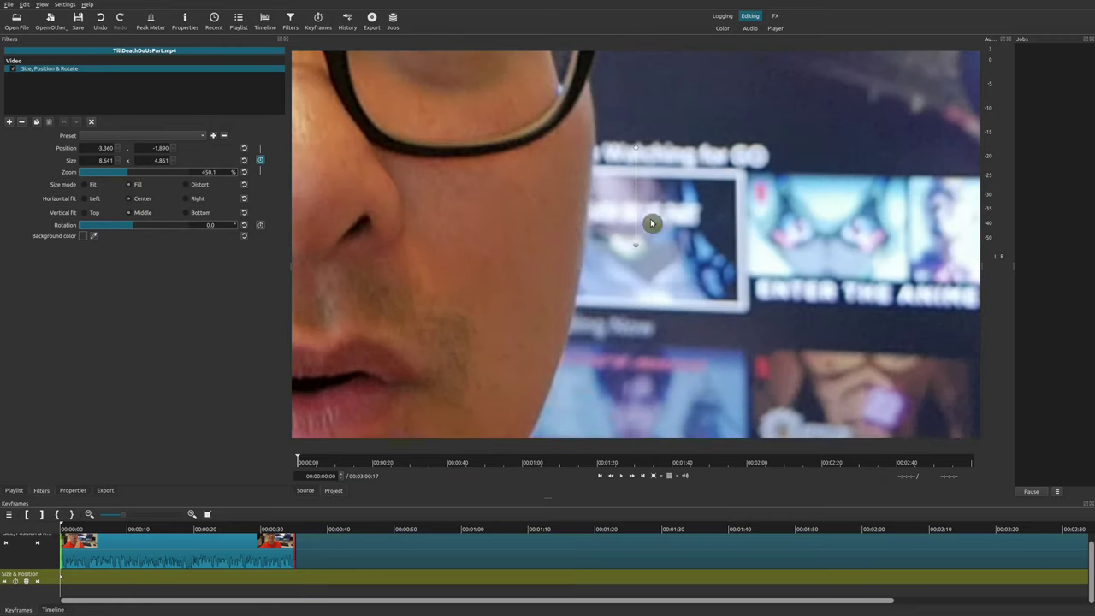
pyautogui.moveTo(637, 246); pyautogui.dragTo(768, 360)
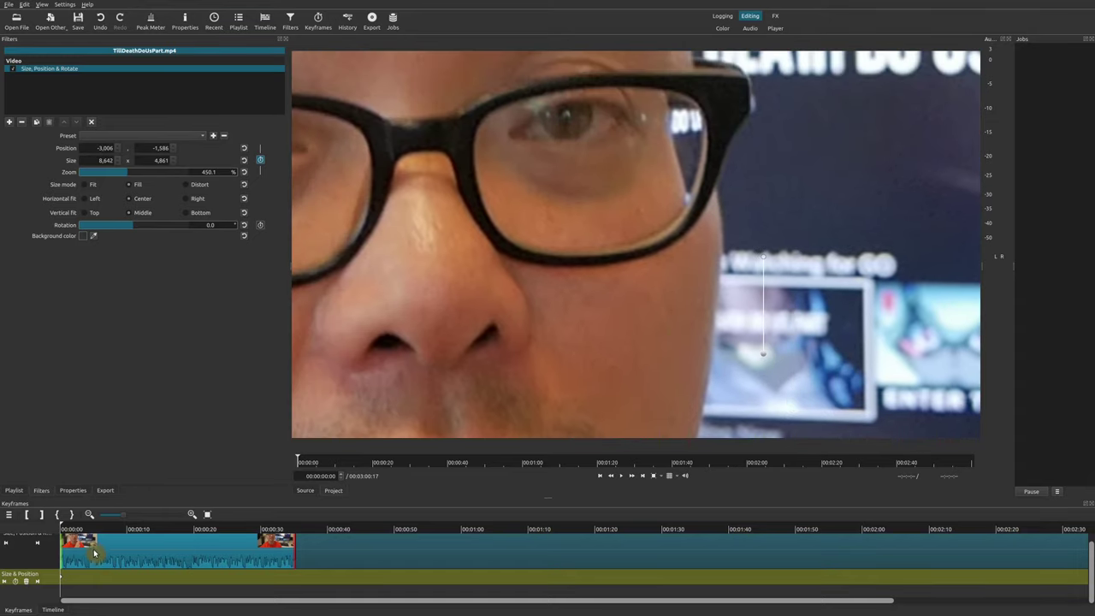
# At 00:00:05:07, reset the zoom to 100% and the position to 0, 0
pyautogui.moveTo(107, 530); pyautogui.dragTo(96, 530)
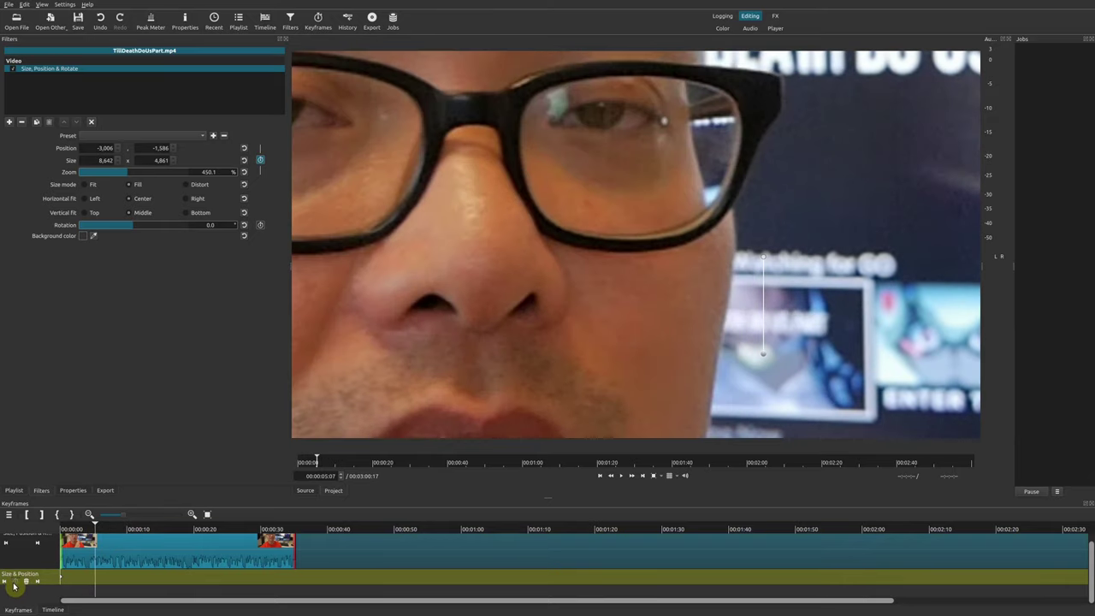
pyautogui.click(246, 172)
pyautogui.click(244, 153)
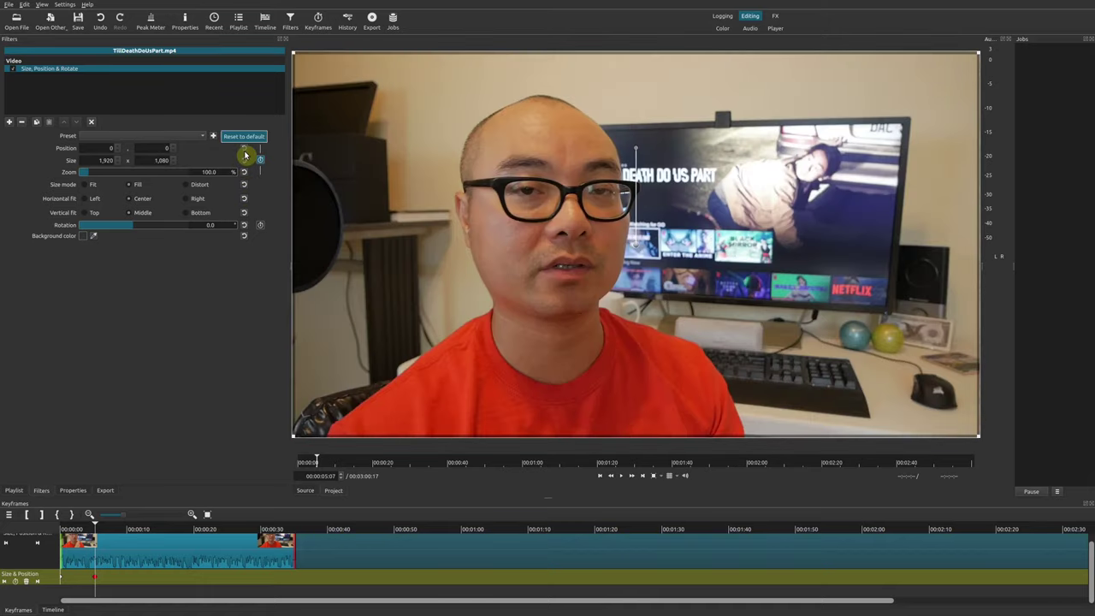
pyautogui.click(134, 534)
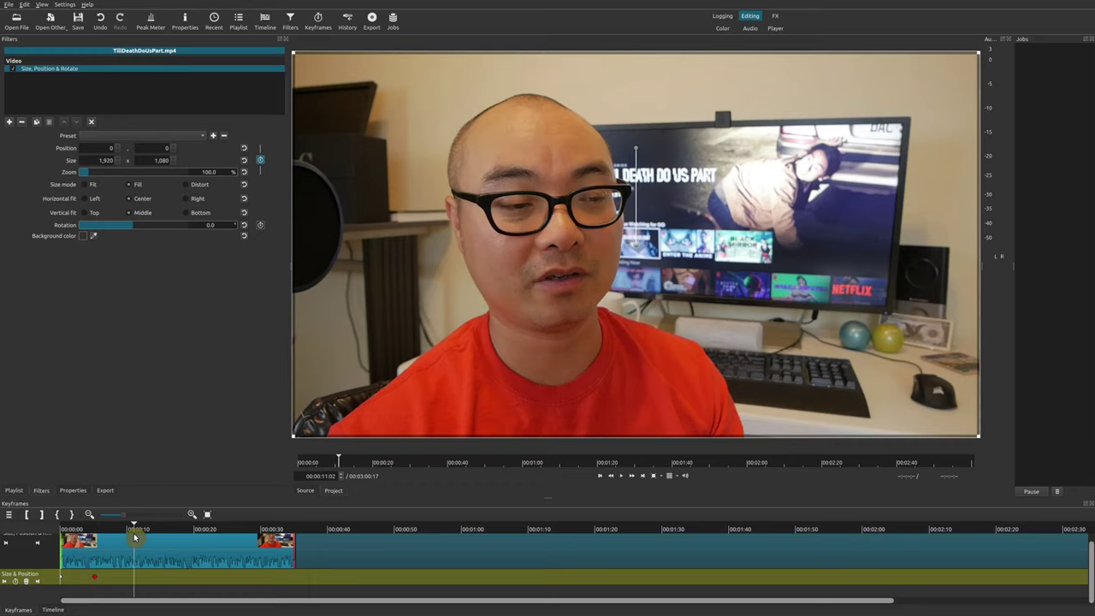
# Add a keyframe at 00:00:11:02 zoomed to 592.3% and panned right
pyautogui.click(16, 582)
pyautogui.moveTo(636, 246); pyautogui.dragTo(480, 285)
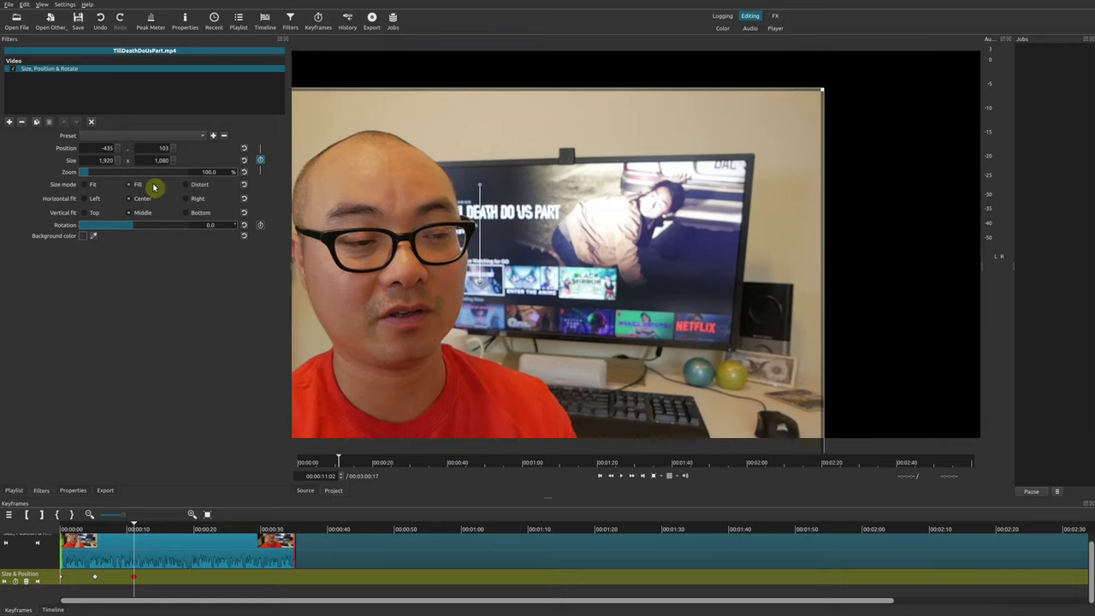
pyautogui.moveTo(139, 174); pyautogui.dragTo(145, 175)
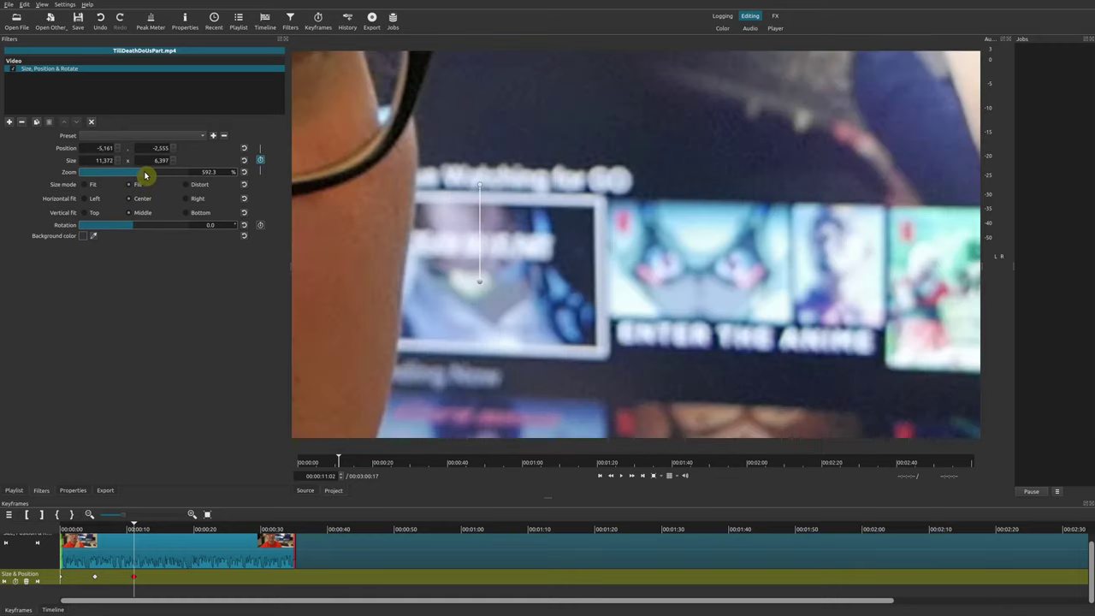
pyautogui.moveTo(484, 286); pyautogui.dragTo(770, 487)
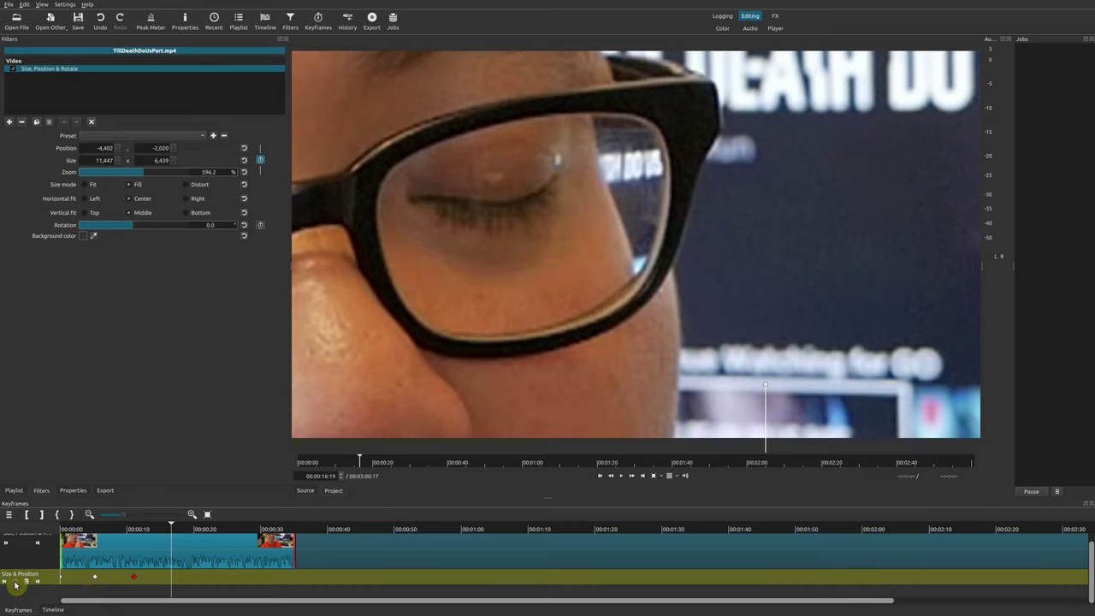
# At 00:00:16:19, set 284.7% zoom framed on mouth and chin at −1091, −1316
pyautogui.click(244, 171)
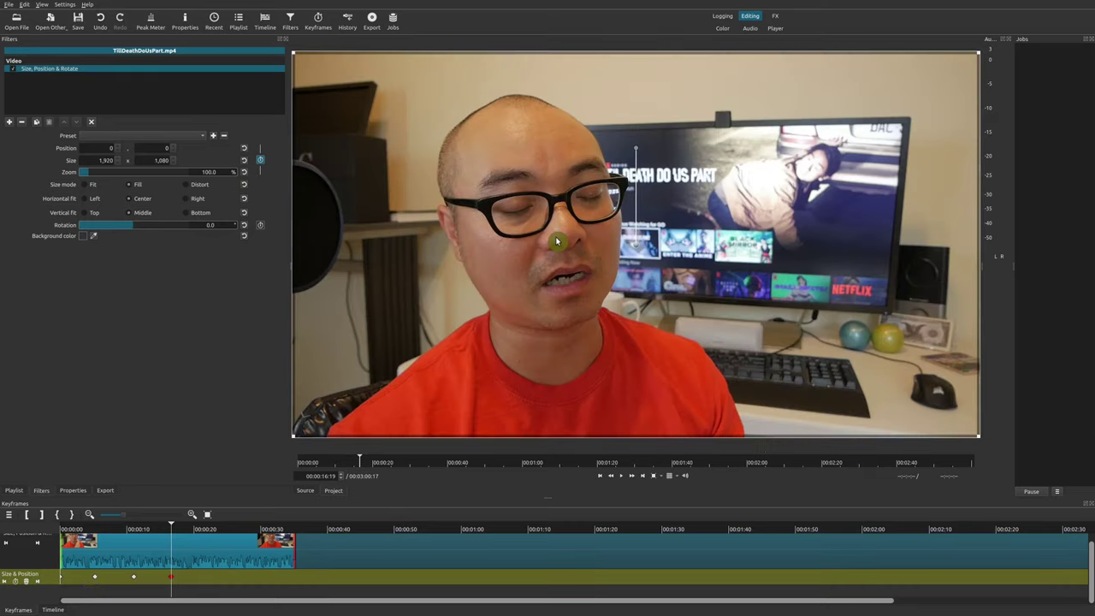
pyautogui.click(110, 172)
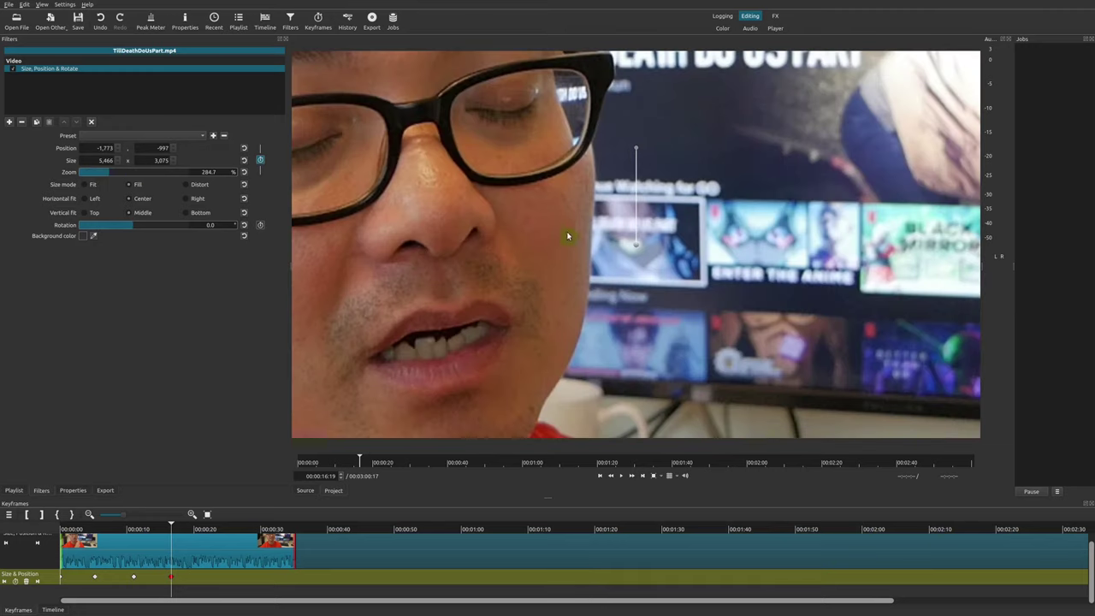
pyautogui.moveTo(641, 246); pyautogui.dragTo(892, 128)
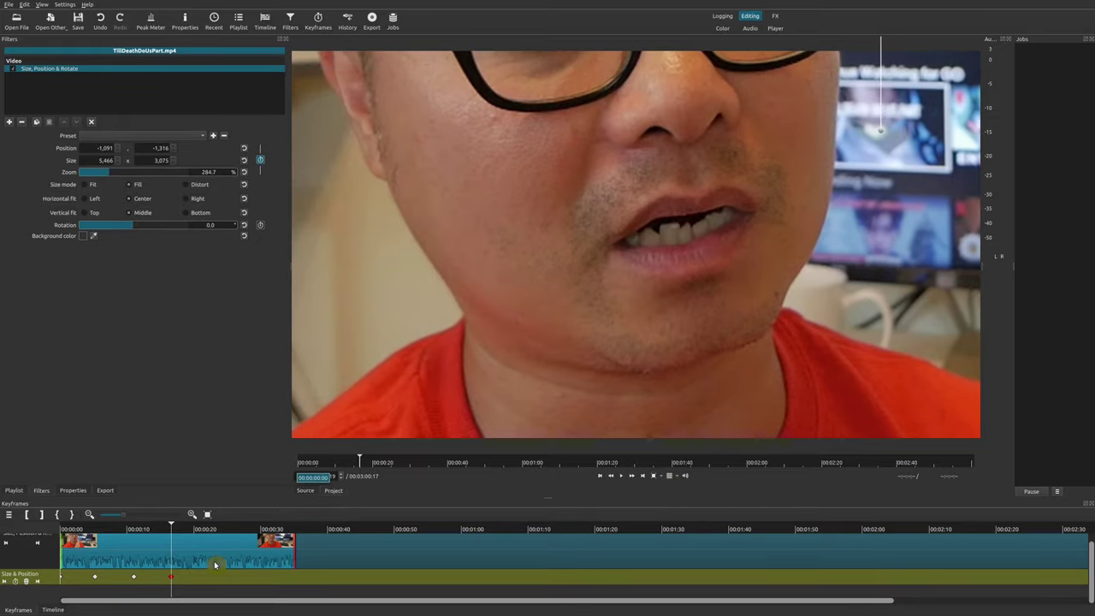
pyautogui.click(69, 532)
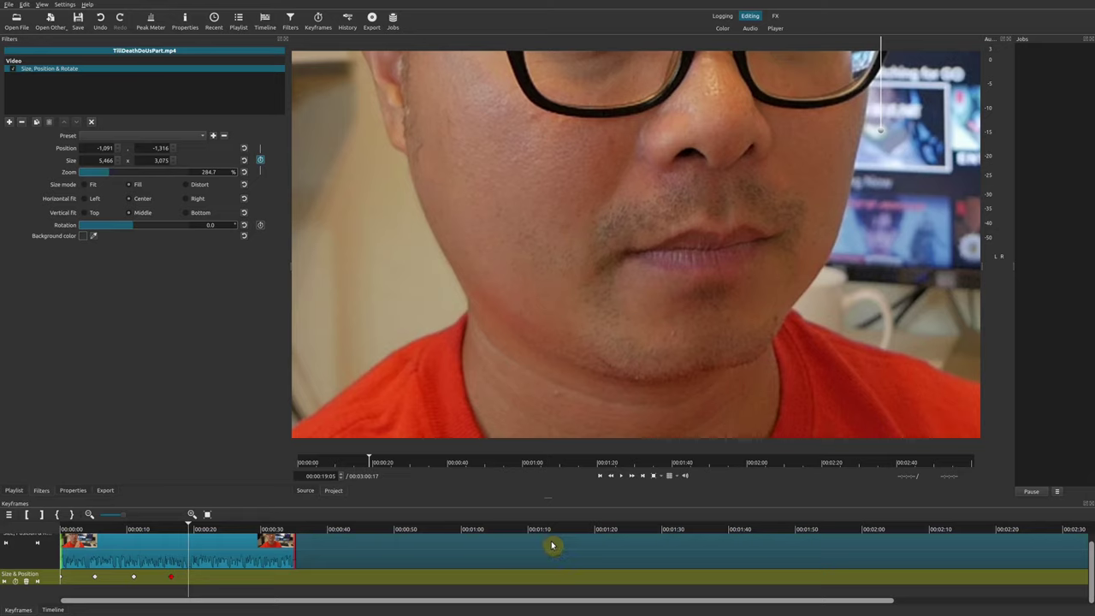
pyautogui.click(150, 533)
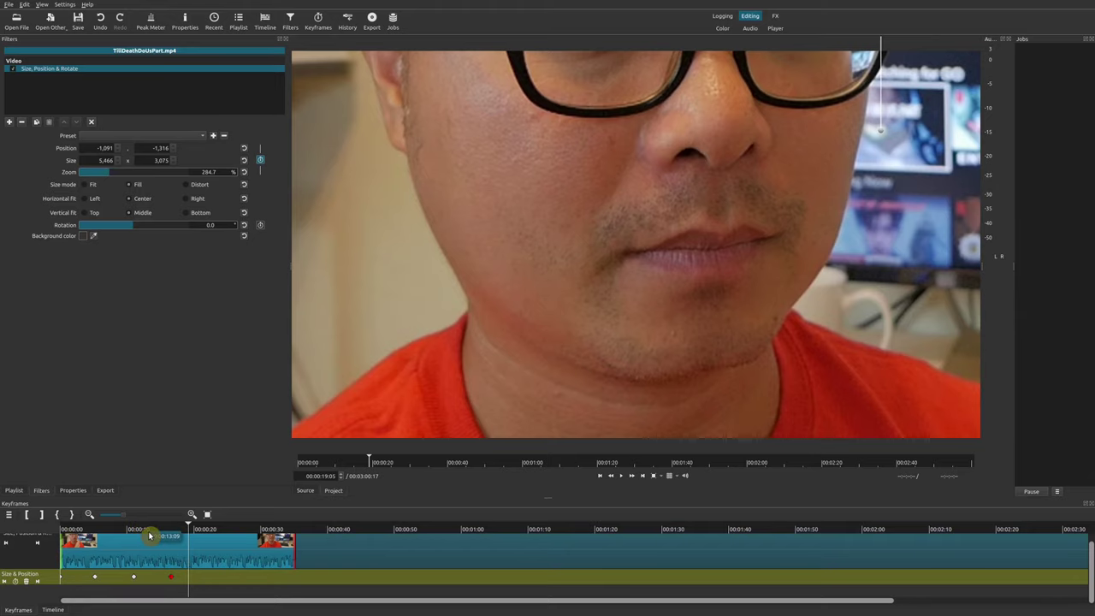
pyautogui.moveTo(149, 536); pyautogui.dragTo(112, 542)
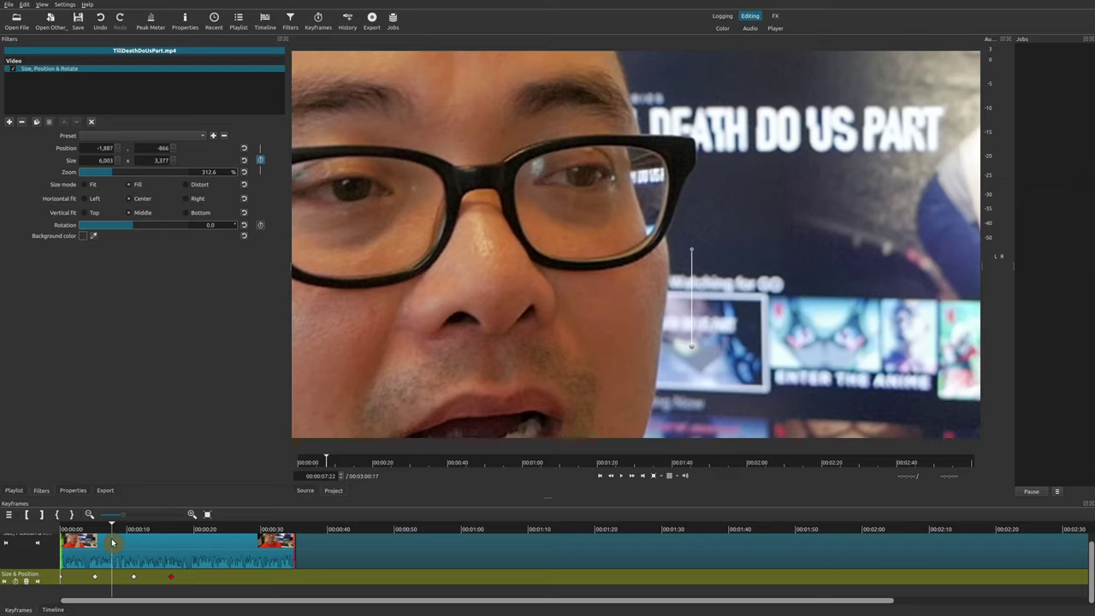
pyautogui.click(341, 555)
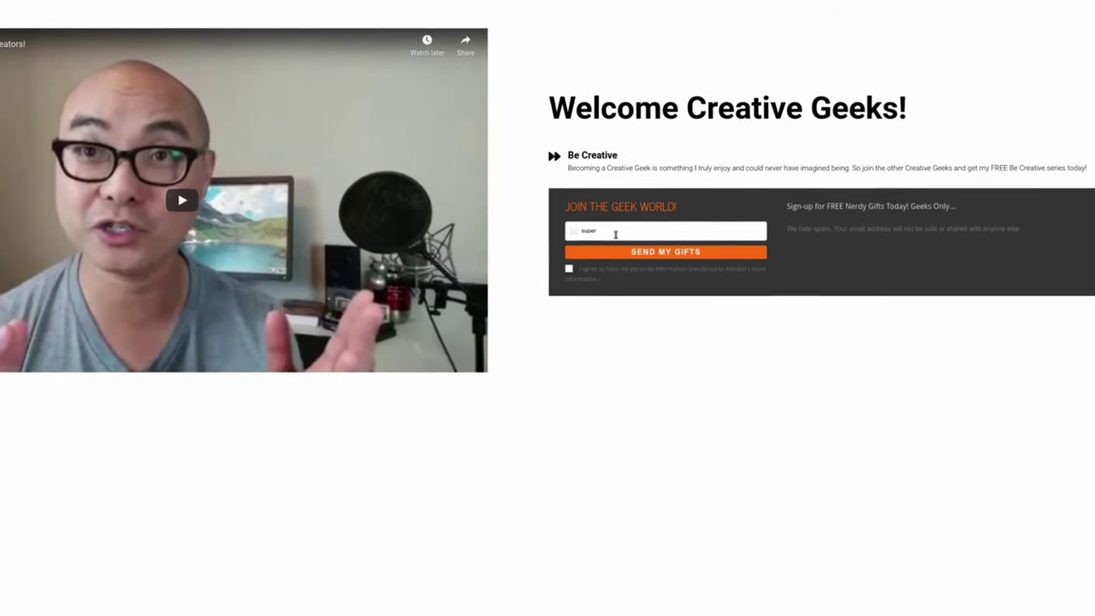
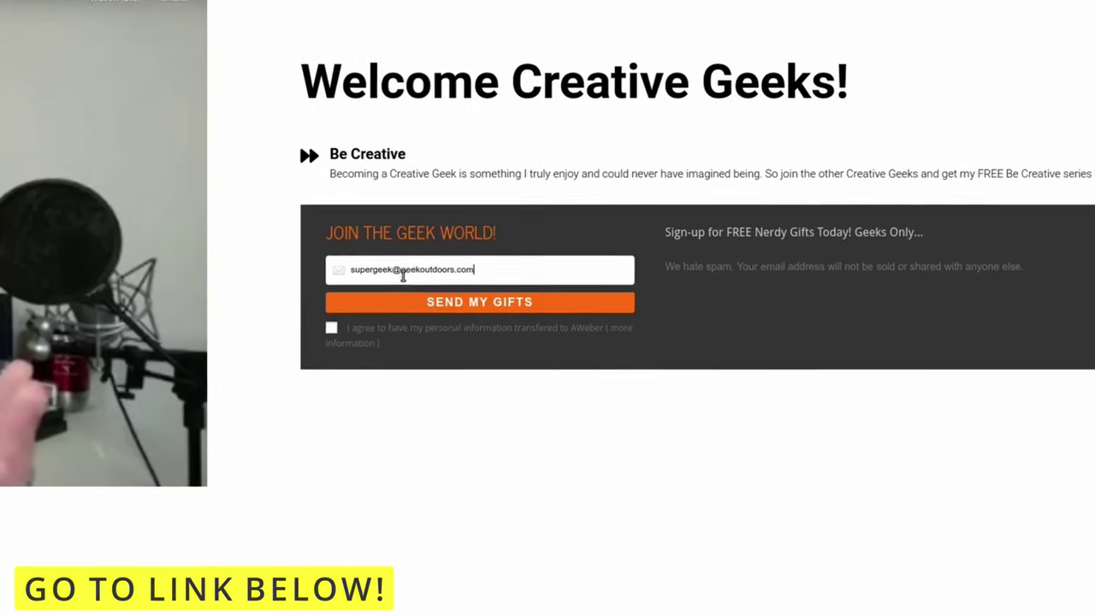